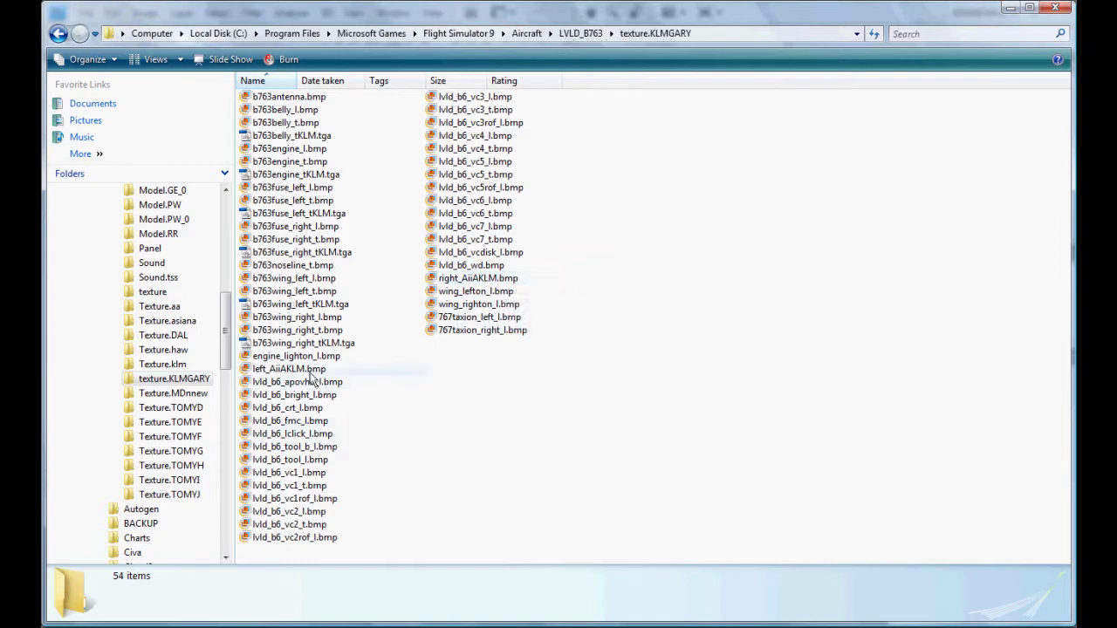
Step: Open the belly texture in Photoshop, then close Photoshop without changes
right_click(305, 139)
mouse_move(424, 229)
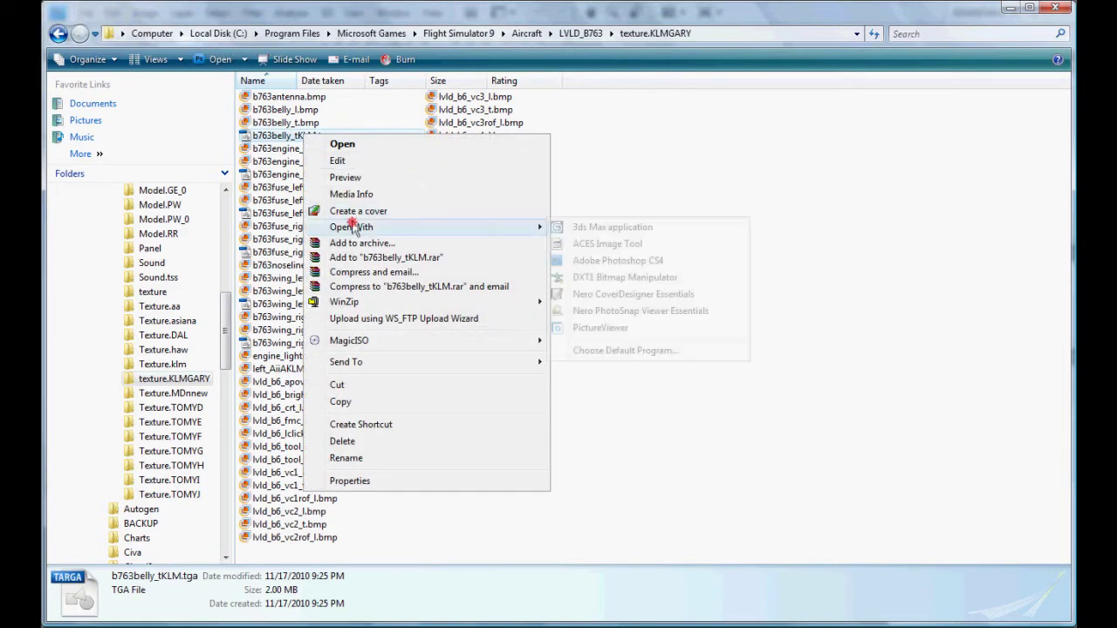
click(591, 260)
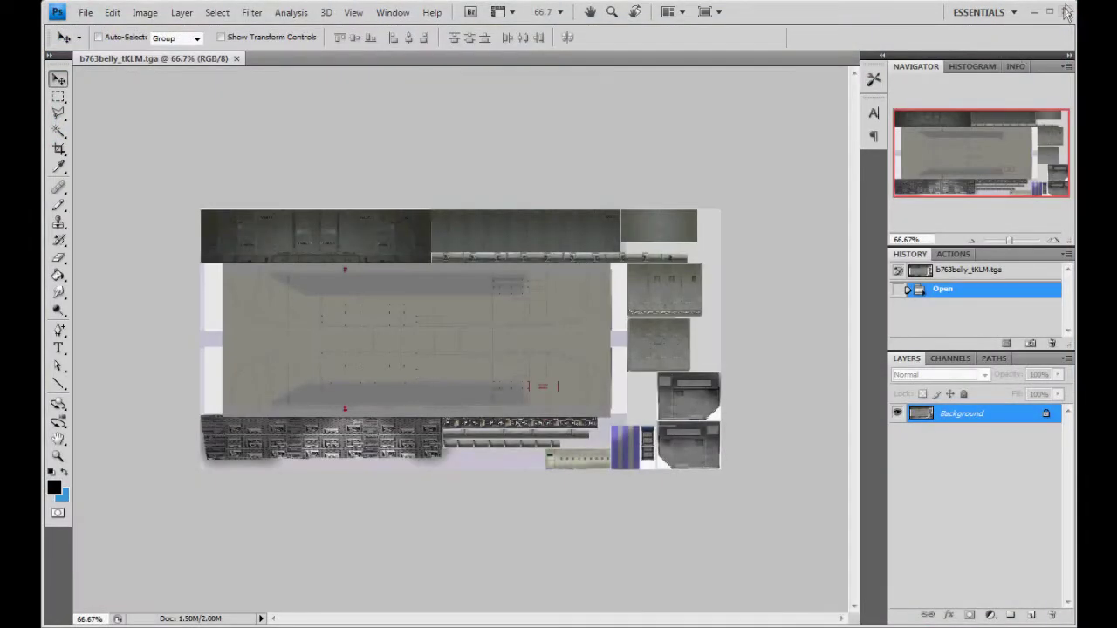
click(1067, 12)
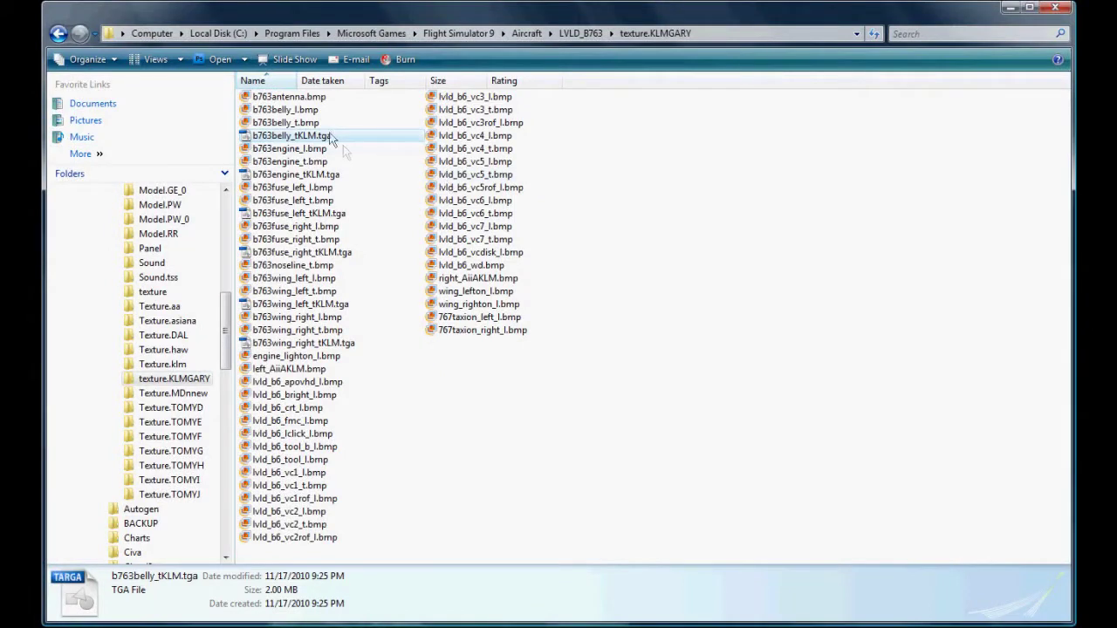
Step: Save the belly texture as b763belly_tKLM.bmp in Extended 32 bit 888-8 format, then close DXTBmp
right_click(331, 138)
mouse_move(398, 225)
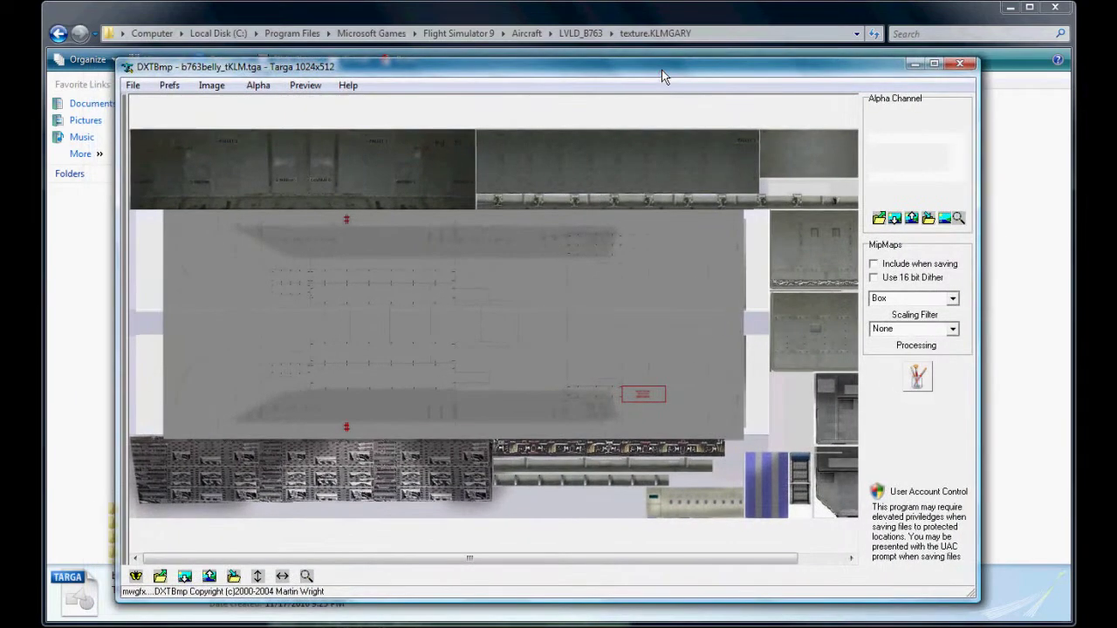
click(132, 85)
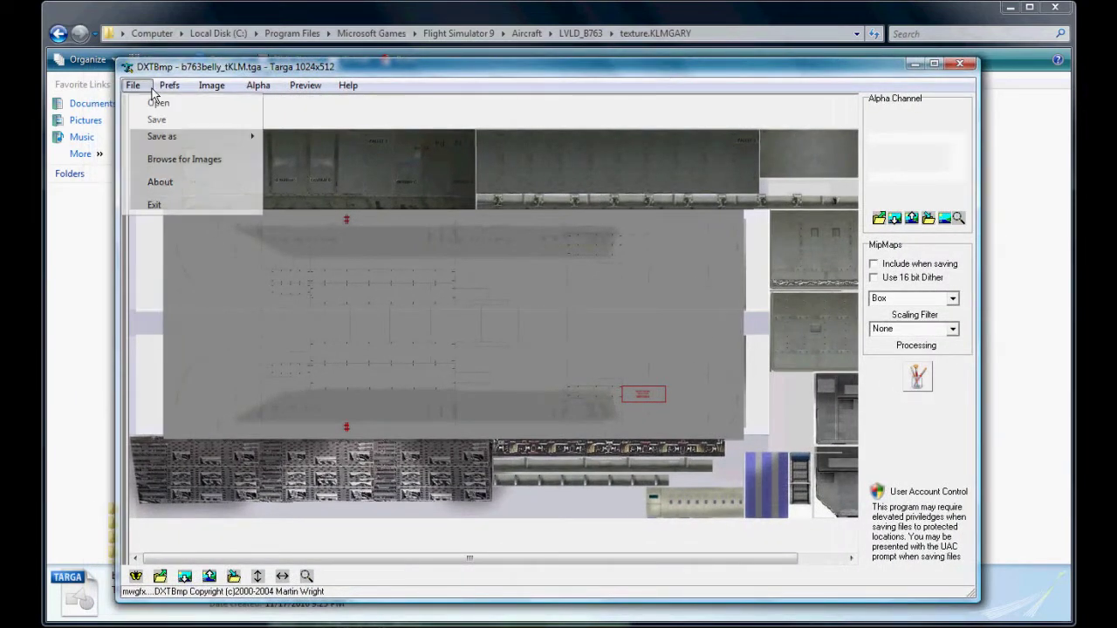
mouse_move(175, 145)
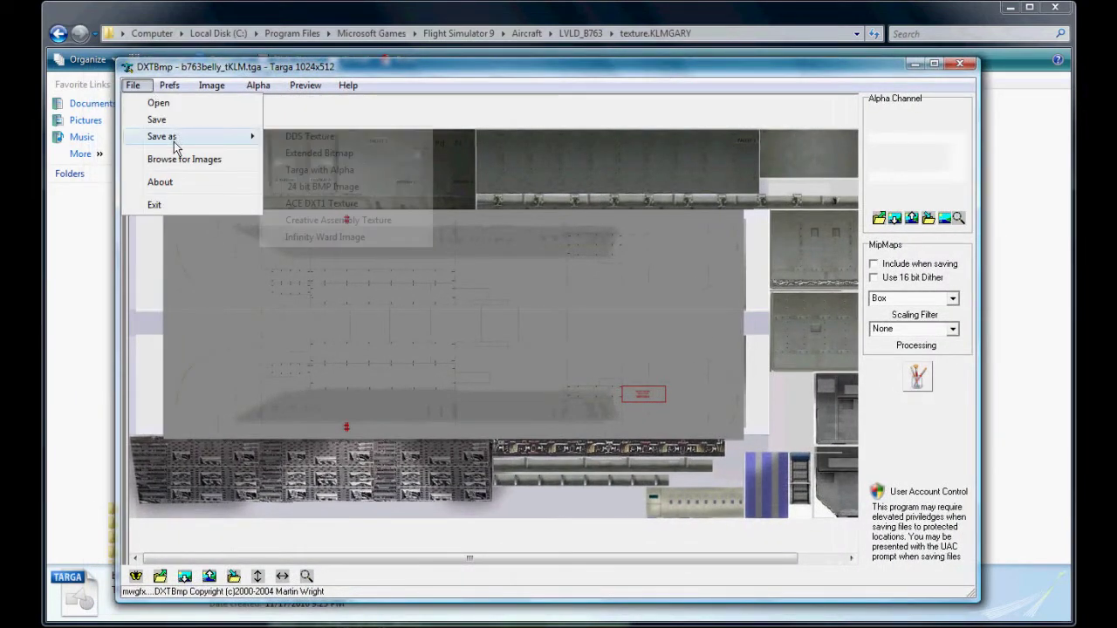
click(321, 154)
click(398, 373)
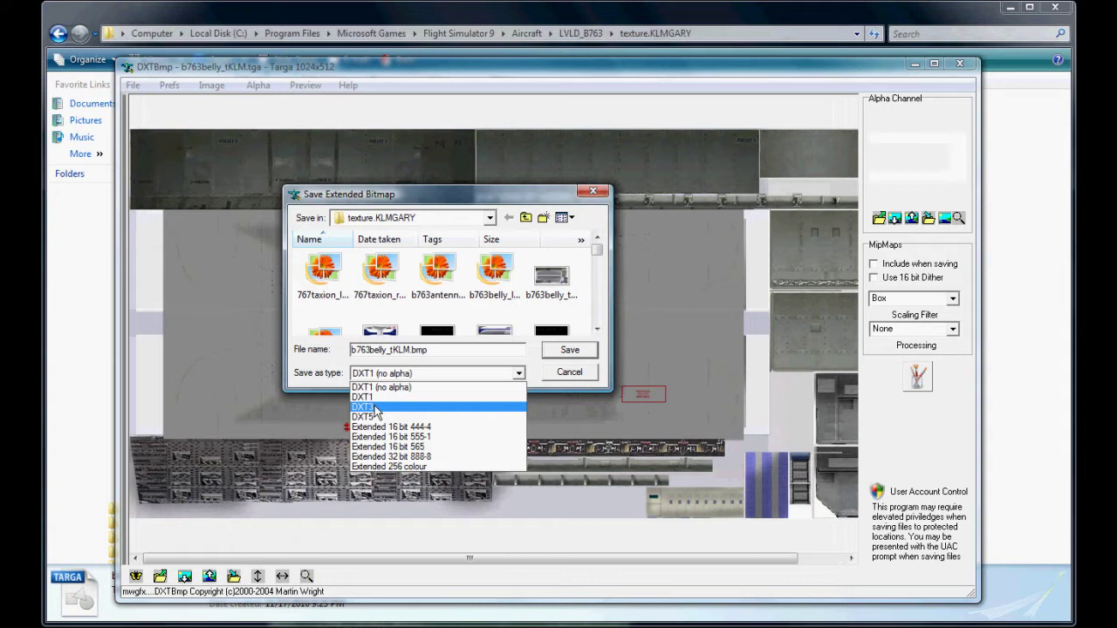
click(378, 456)
click(548, 353)
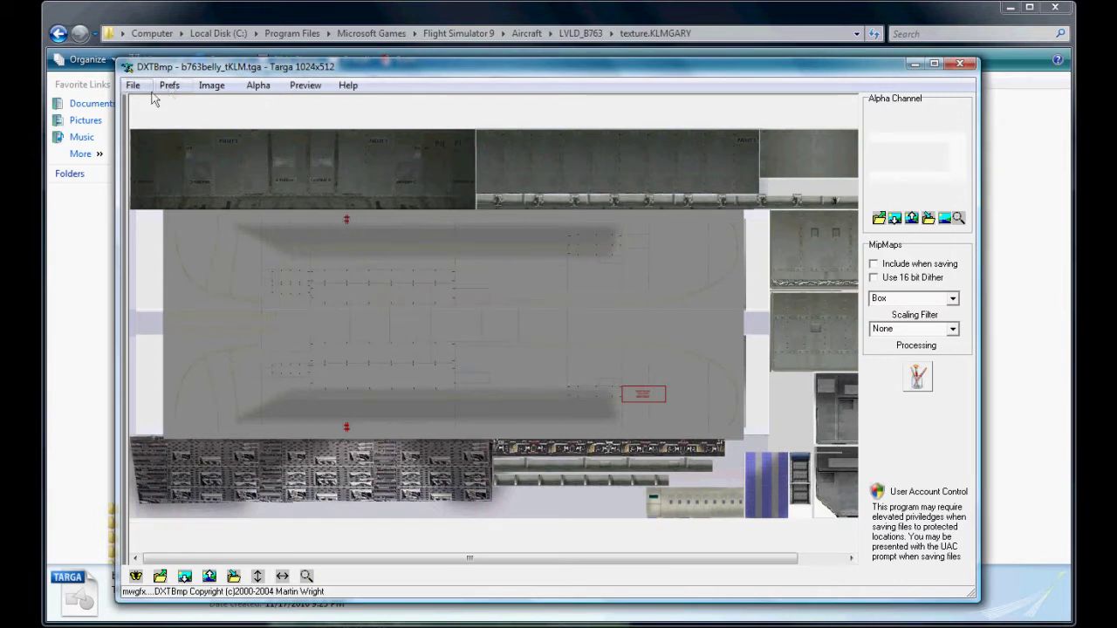
click(961, 65)
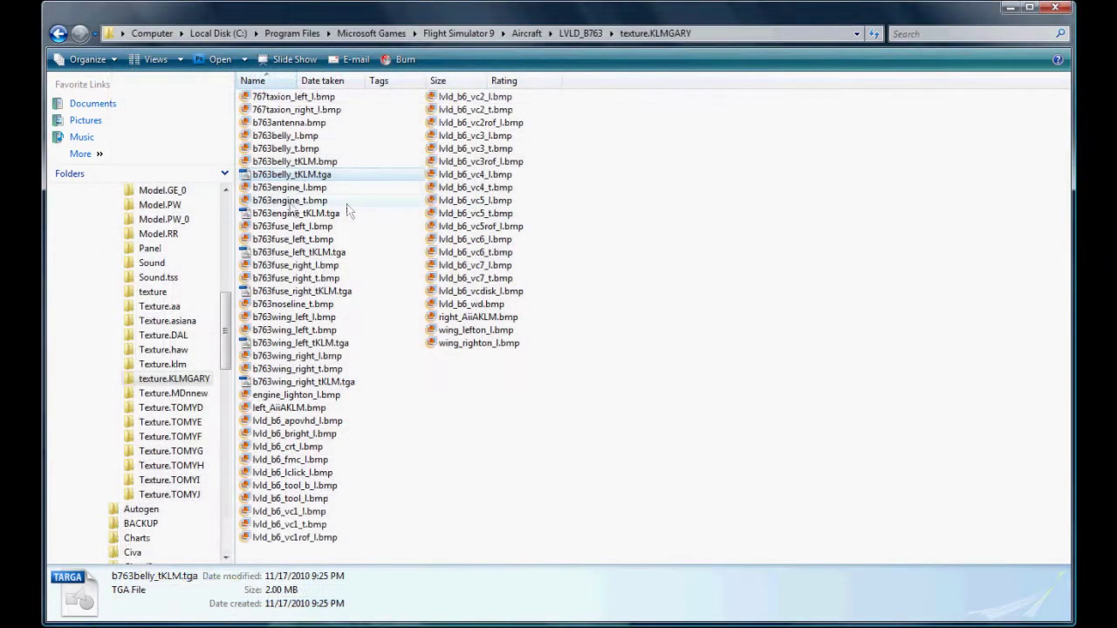
Step: Save b763engine_tKLM.tga as an Extended 32 bit 888-8 bitmap replacing b763engine_t.bmp, then close DXTBmp
right_click(286, 215)
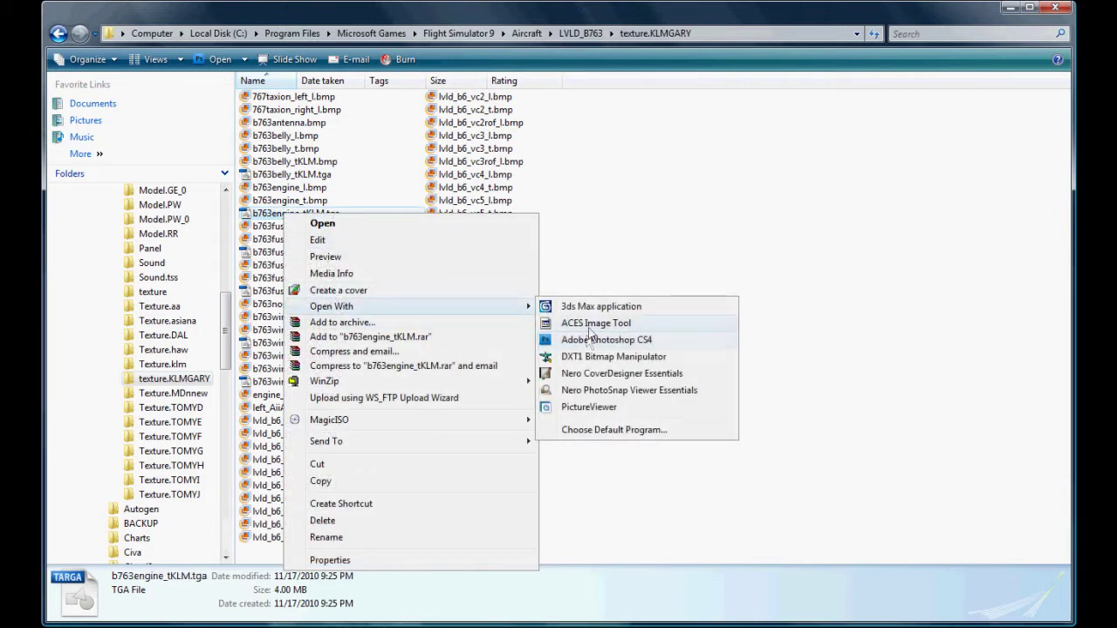
click(590, 356)
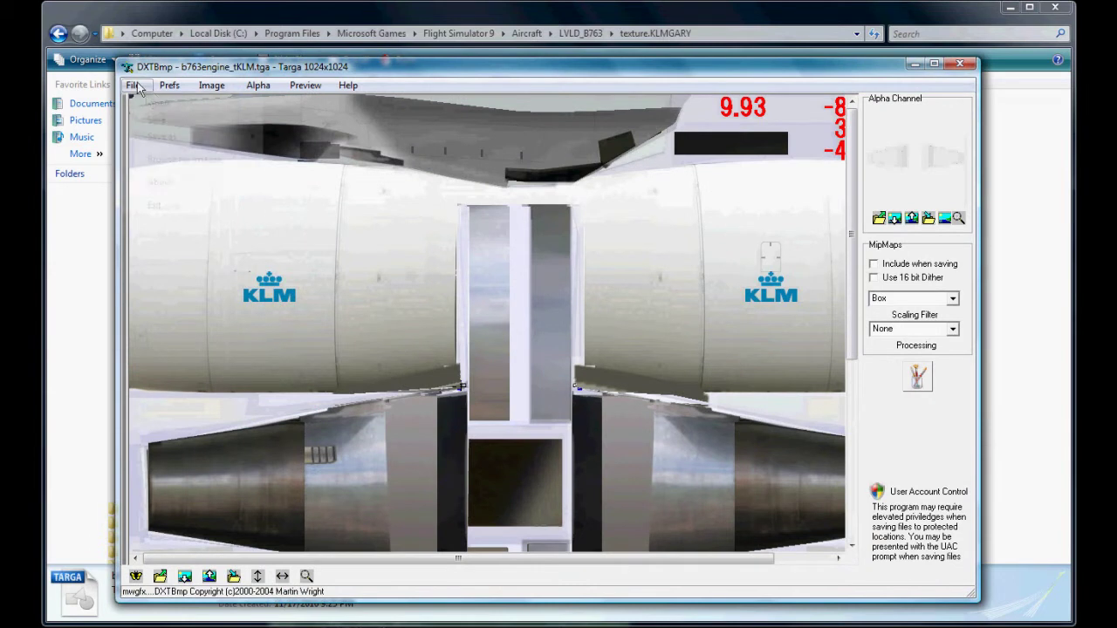
click(132, 85)
mouse_move(174, 137)
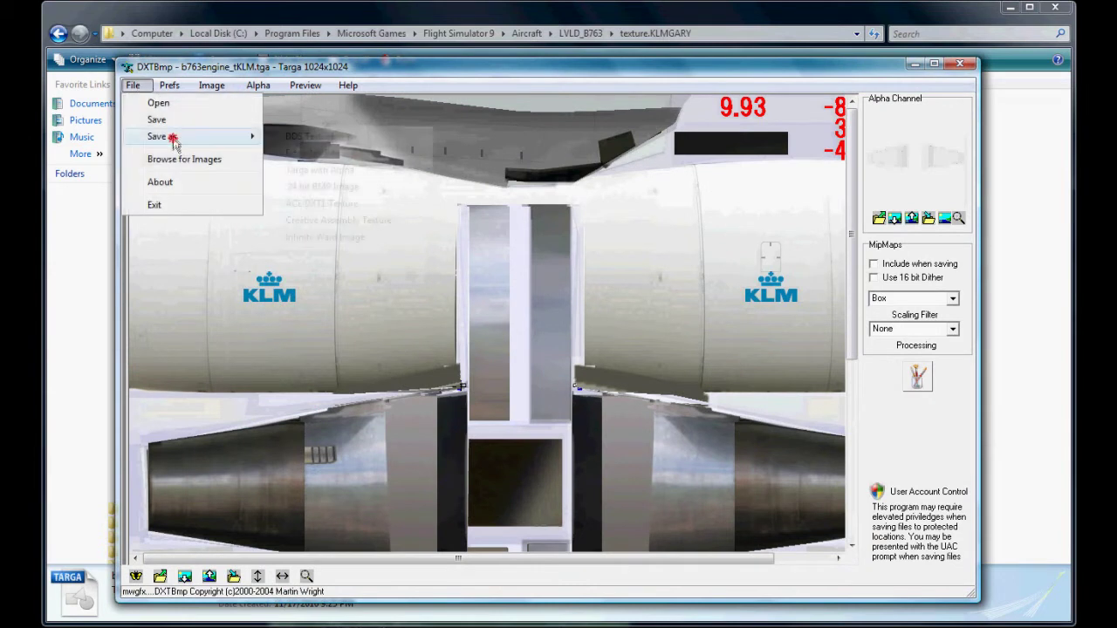
click(314, 151)
click(397, 373)
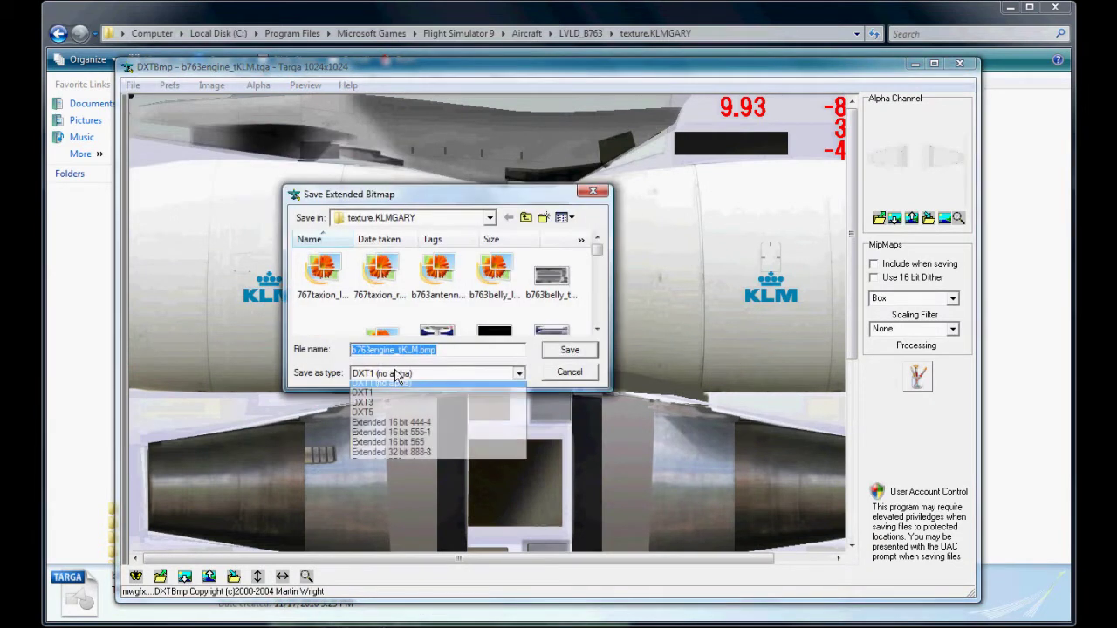
click(391, 452)
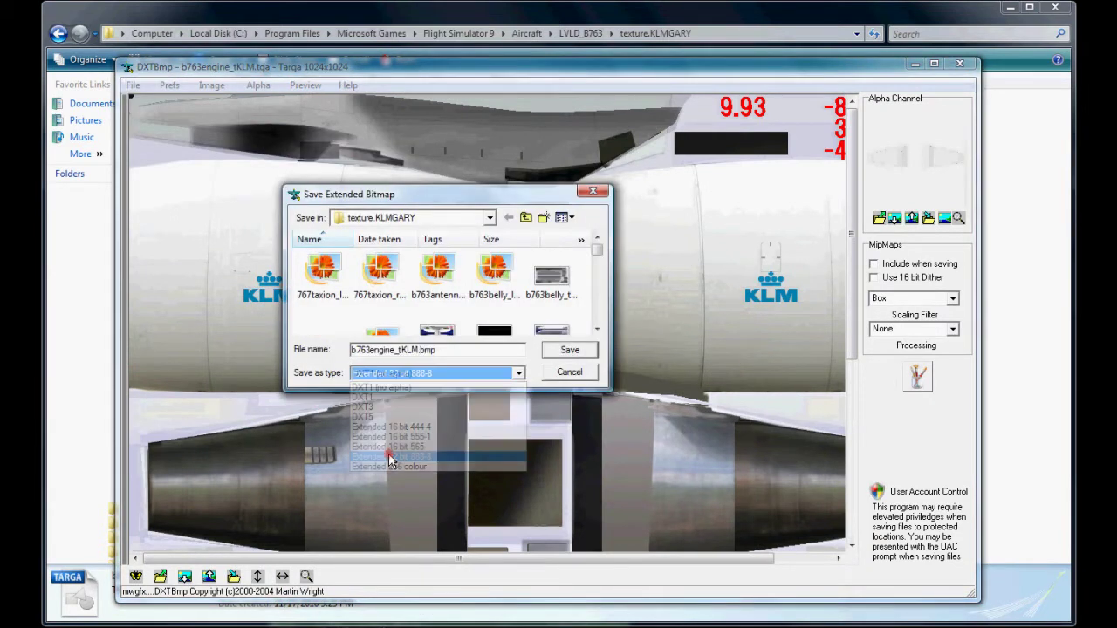
click(420, 351)
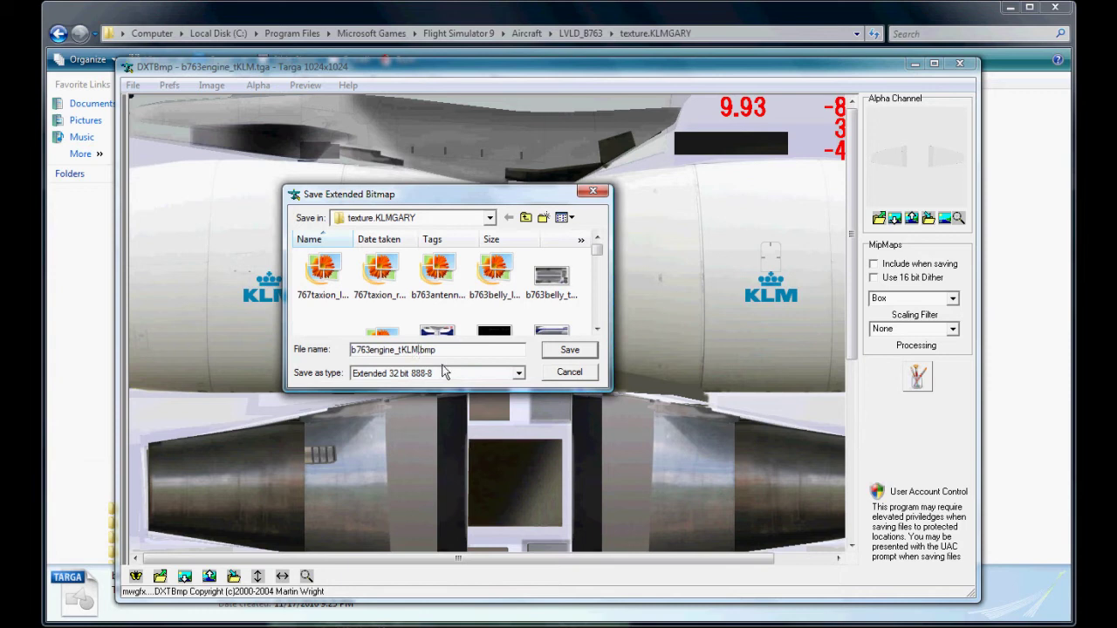
click(570, 349)
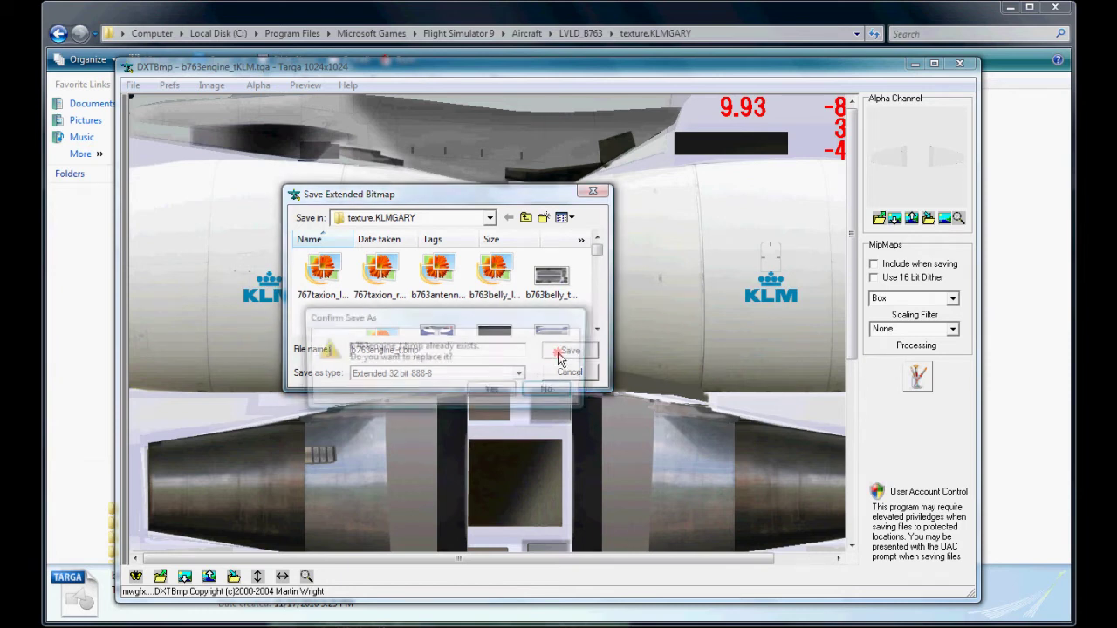
click(495, 389)
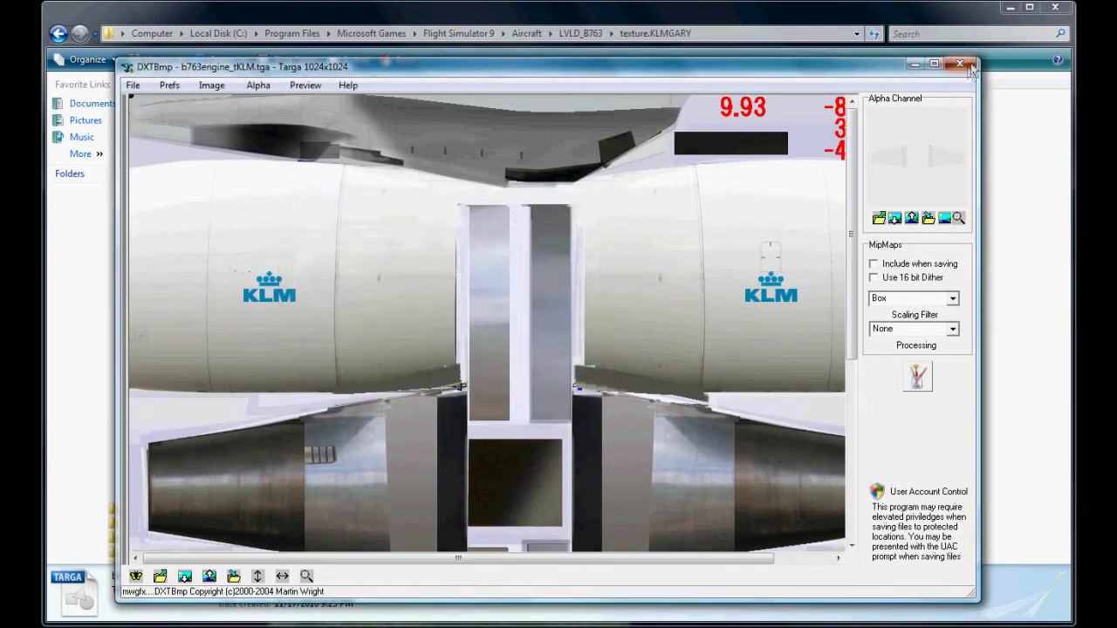
click(960, 64)
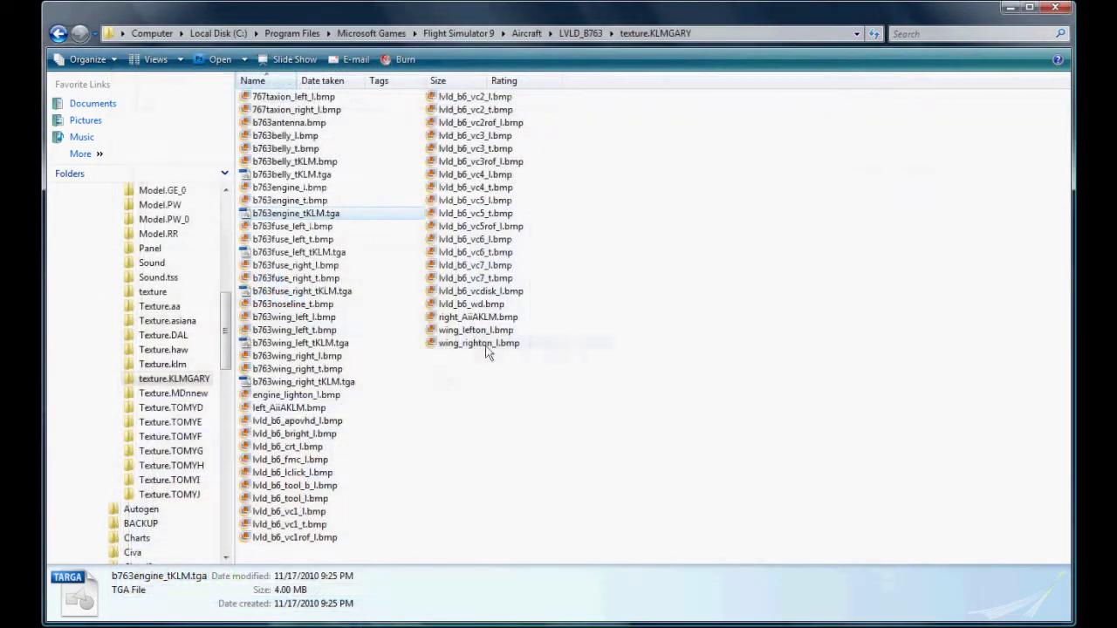
Step: Delete the original b763belly_t.bmp from the texture folder
click(311, 176)
click(310, 150)
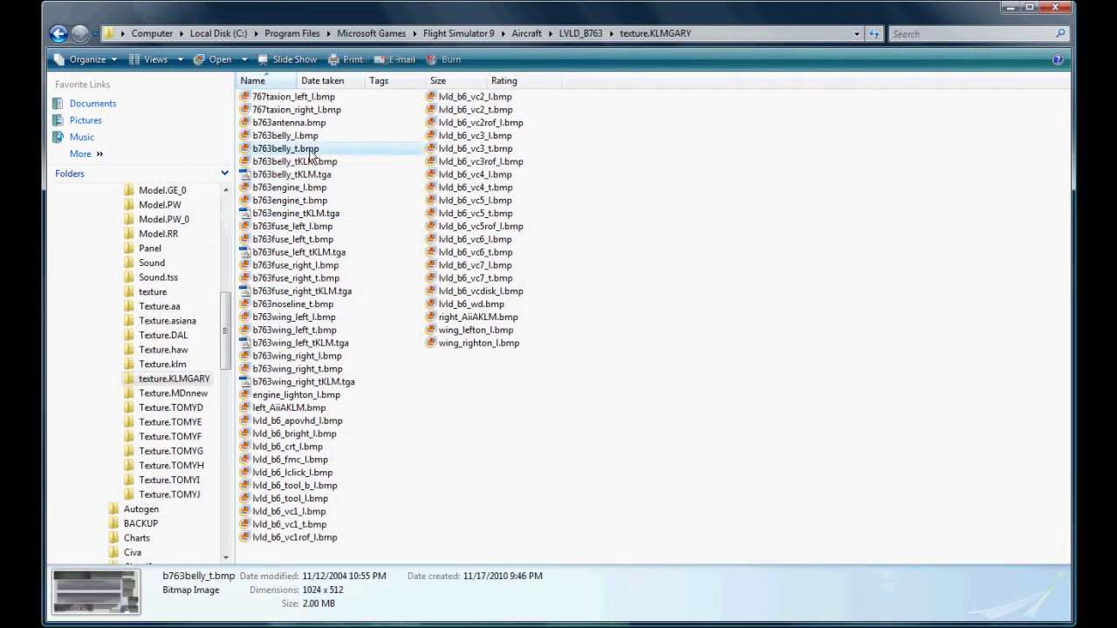
key(Delete)
click(518, 430)
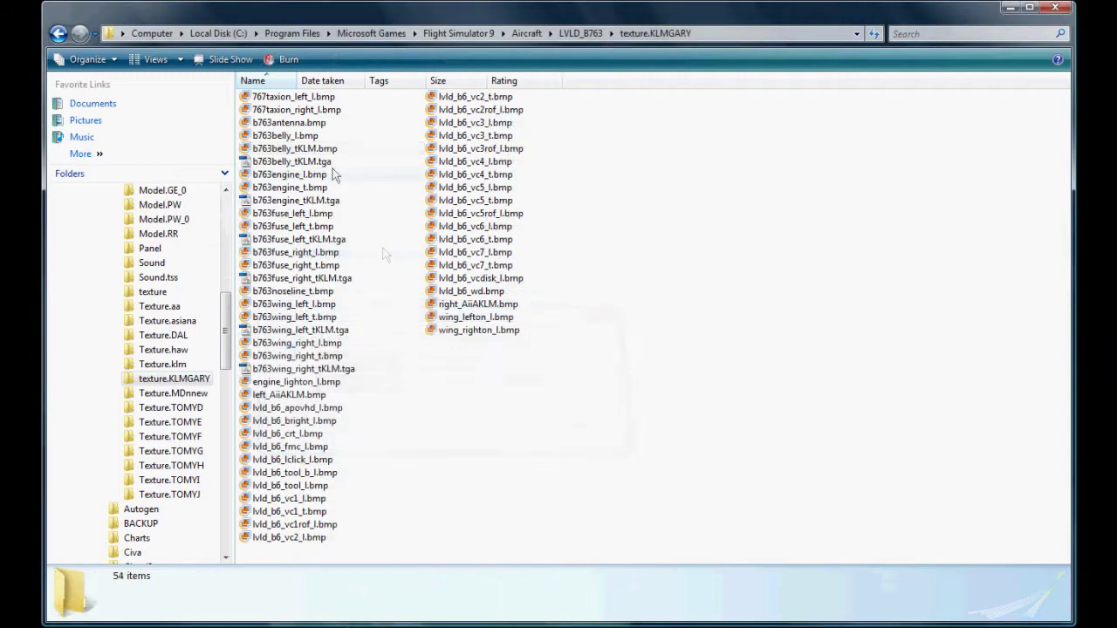
Step: Rename b763belly_tKLM.bmp to b763belly_t.bmp
click(310, 149)
click(316, 149)
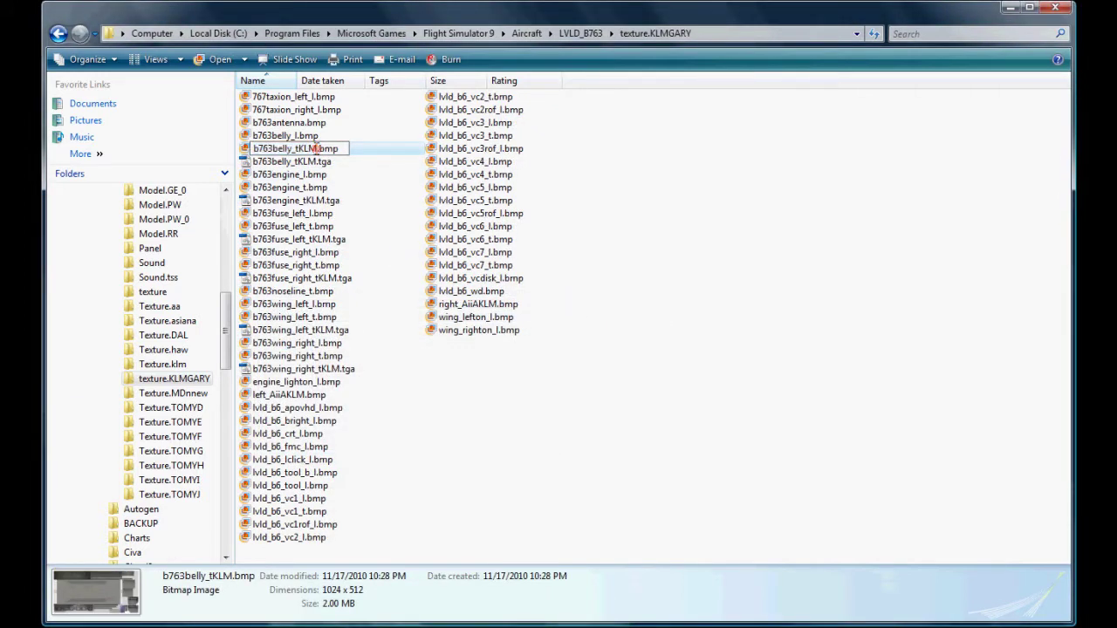
key(BackSpace)
key(BackSpace)
key(BackSpace)
click(706, 274)
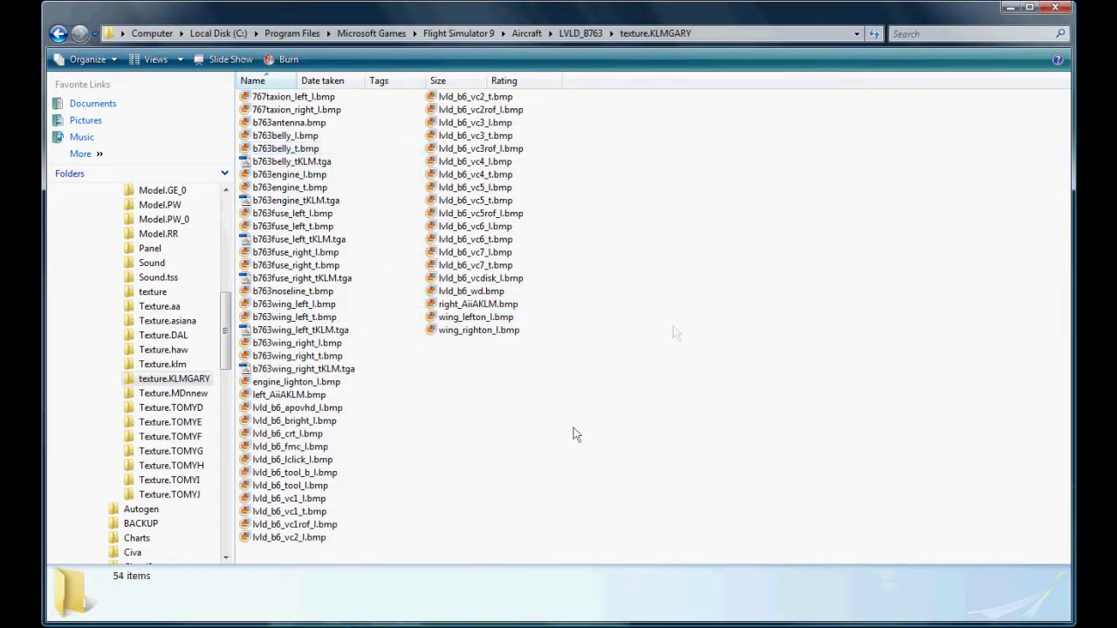
Step: Save the KLM left fuselage texture as an Extended 32 bit 888-8 bitmap over b763fuse_left_t.bmp
right_click(330, 240)
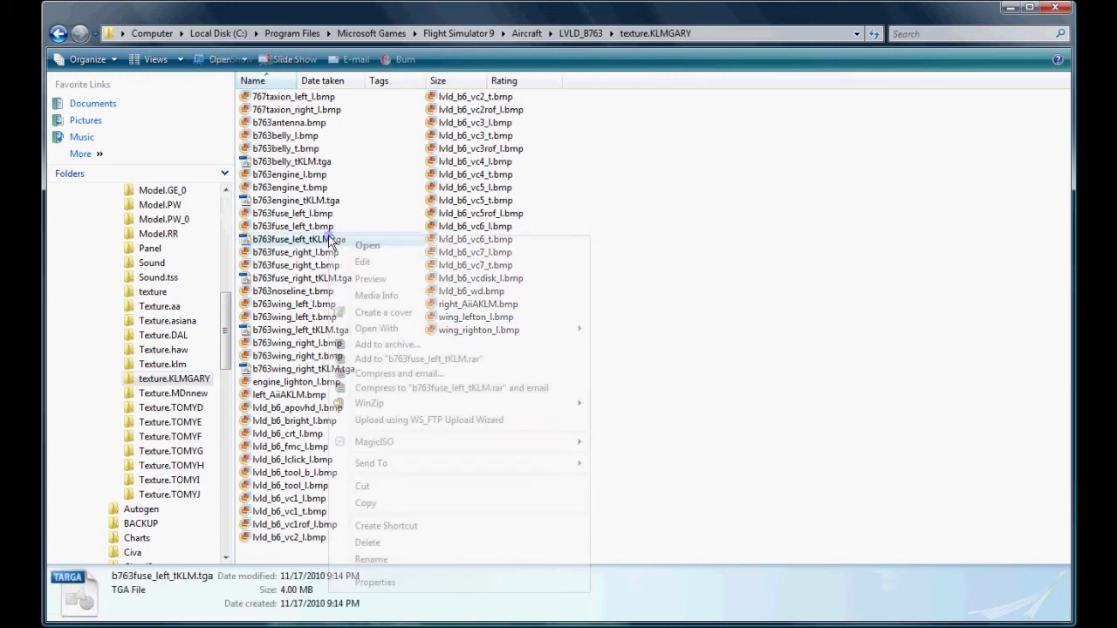
mouse_move(384, 328)
click(630, 363)
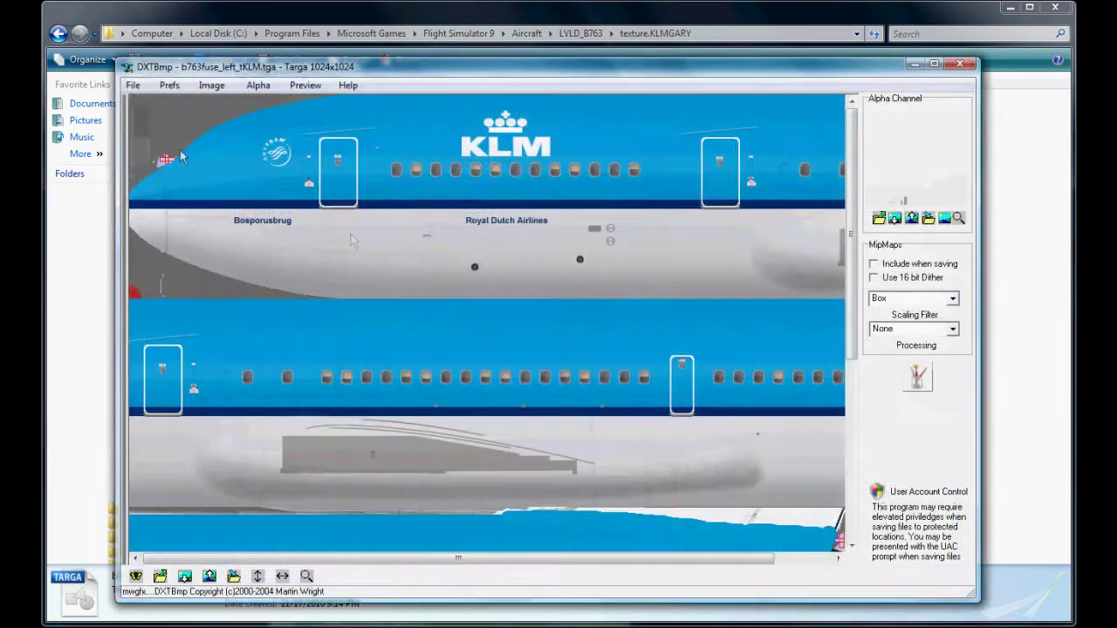
click(133, 85)
mouse_move(157, 140)
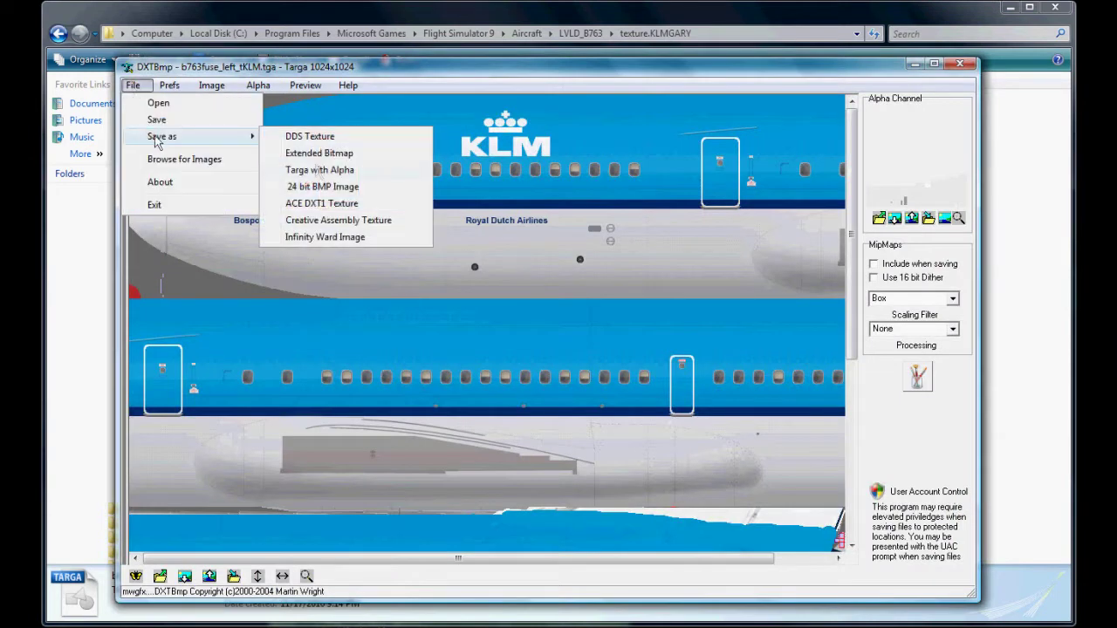
click(319, 153)
click(418, 373)
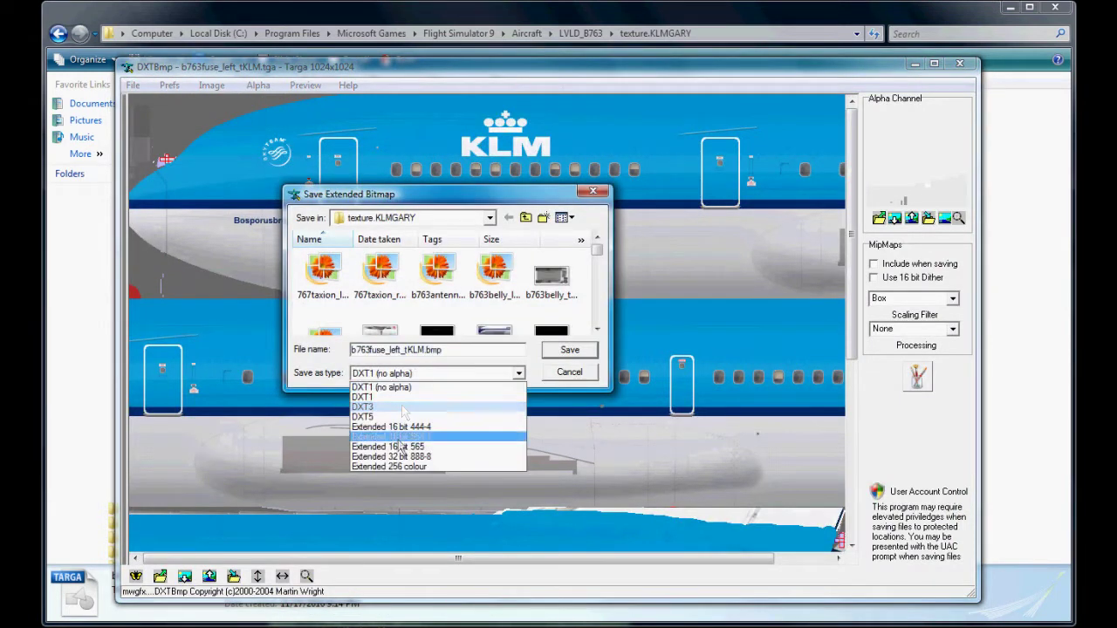
click(399, 457)
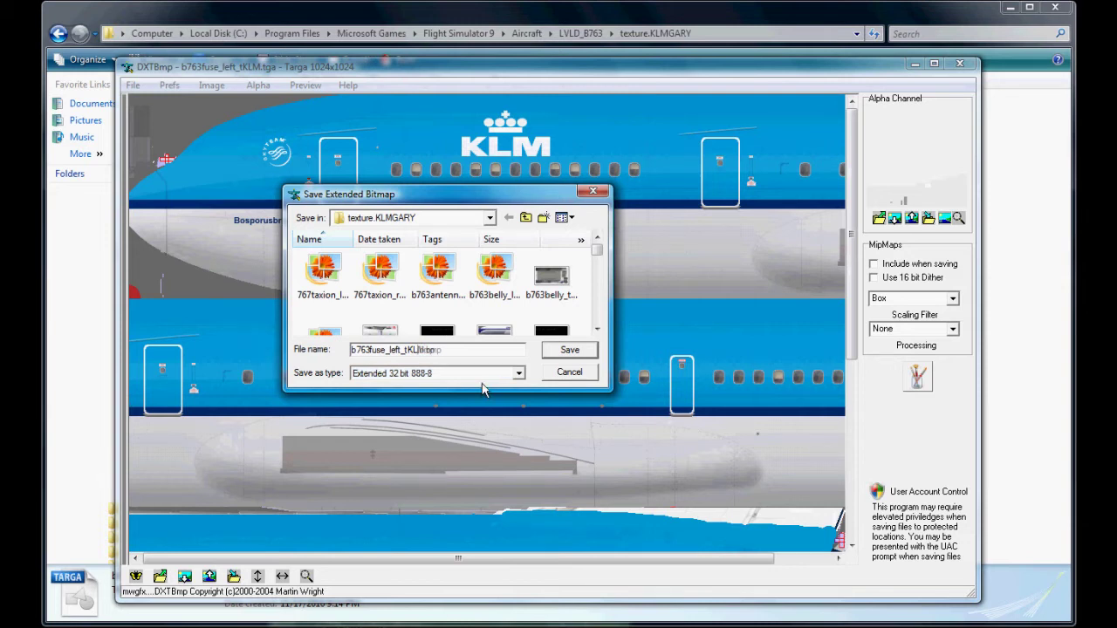
click(564, 351)
click(494, 389)
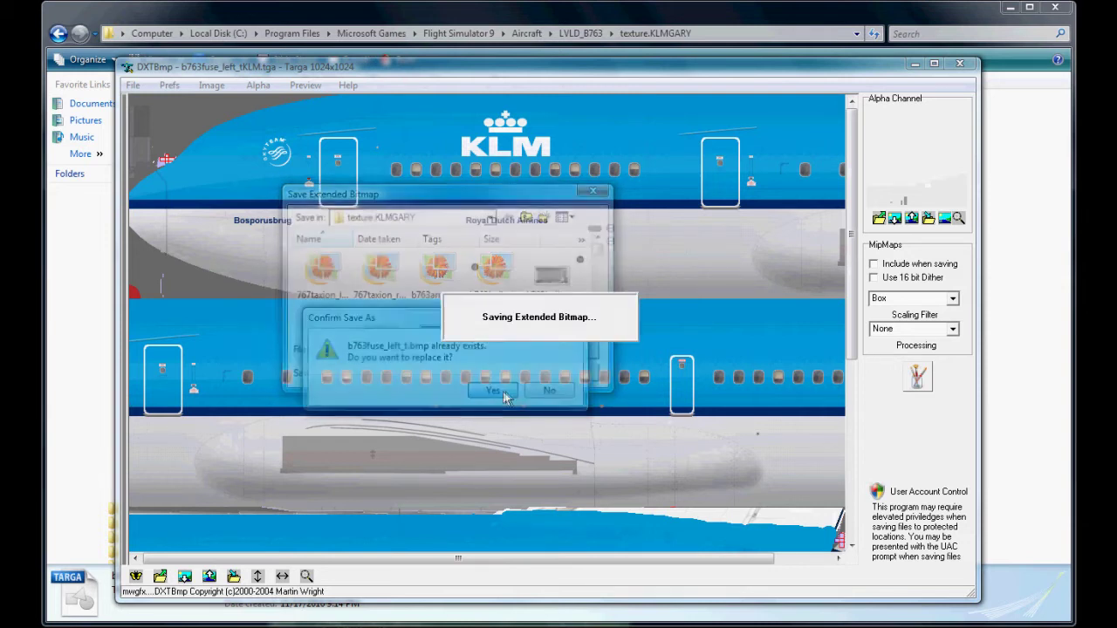
Step: Cancel the File Open dialog, close DXTBmp, and bring up options for b763fuse_right_tKLM.tga
click(133, 85)
click(147, 102)
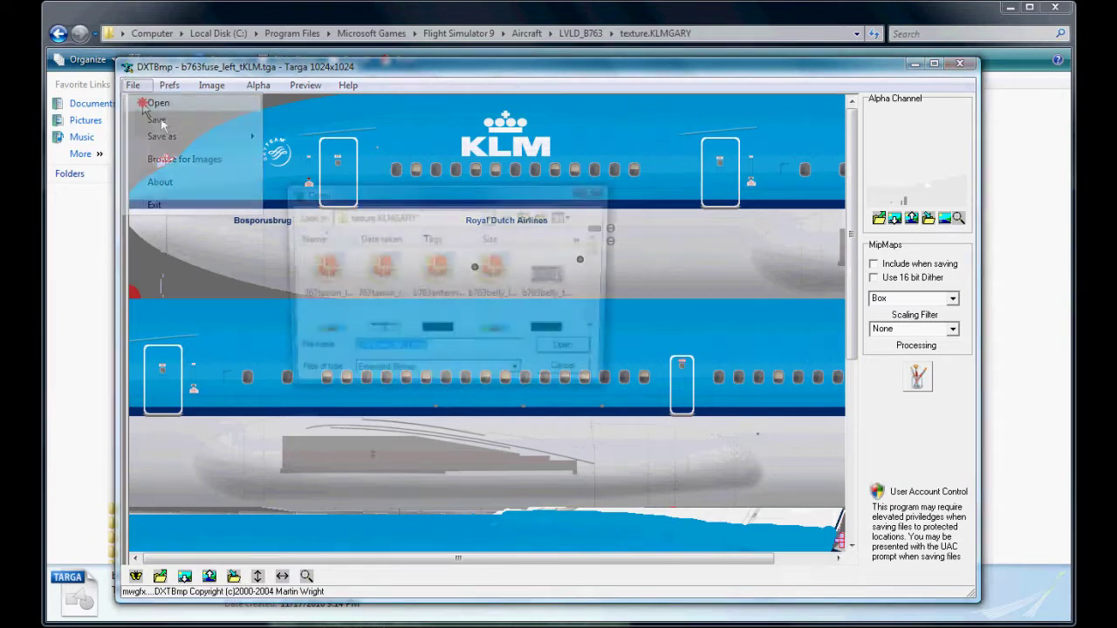
click(493, 374)
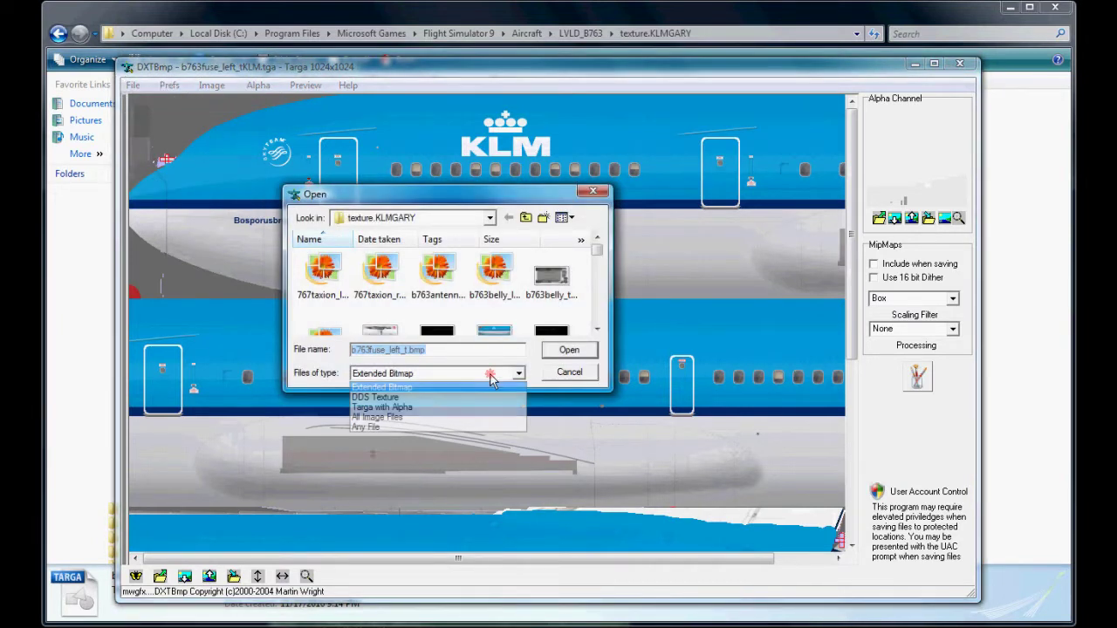
click(497, 373)
click(560, 373)
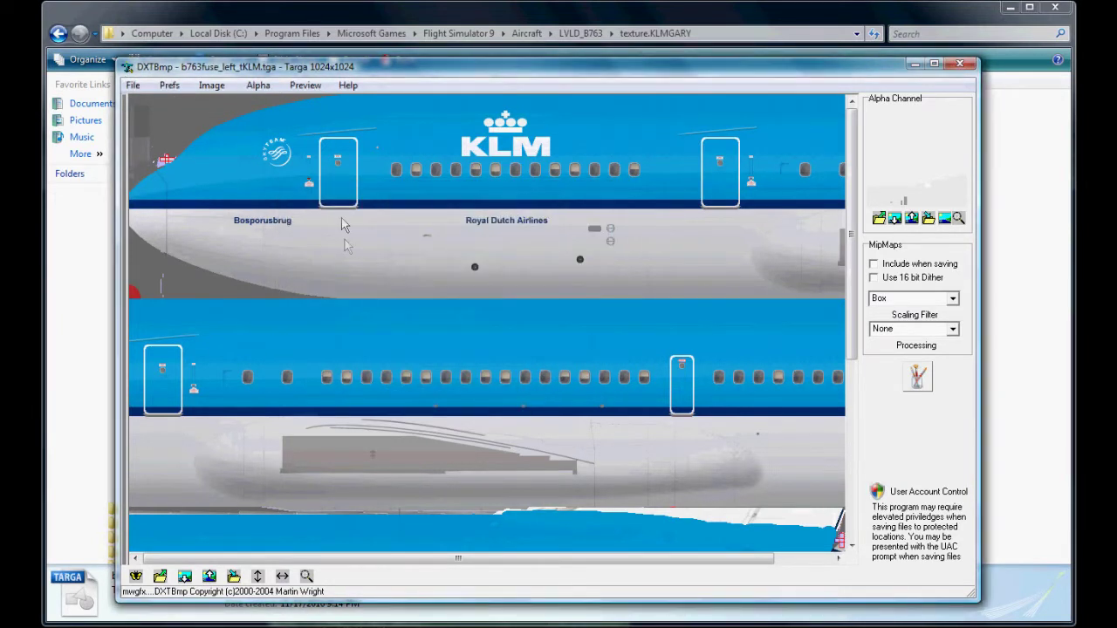
click(957, 64)
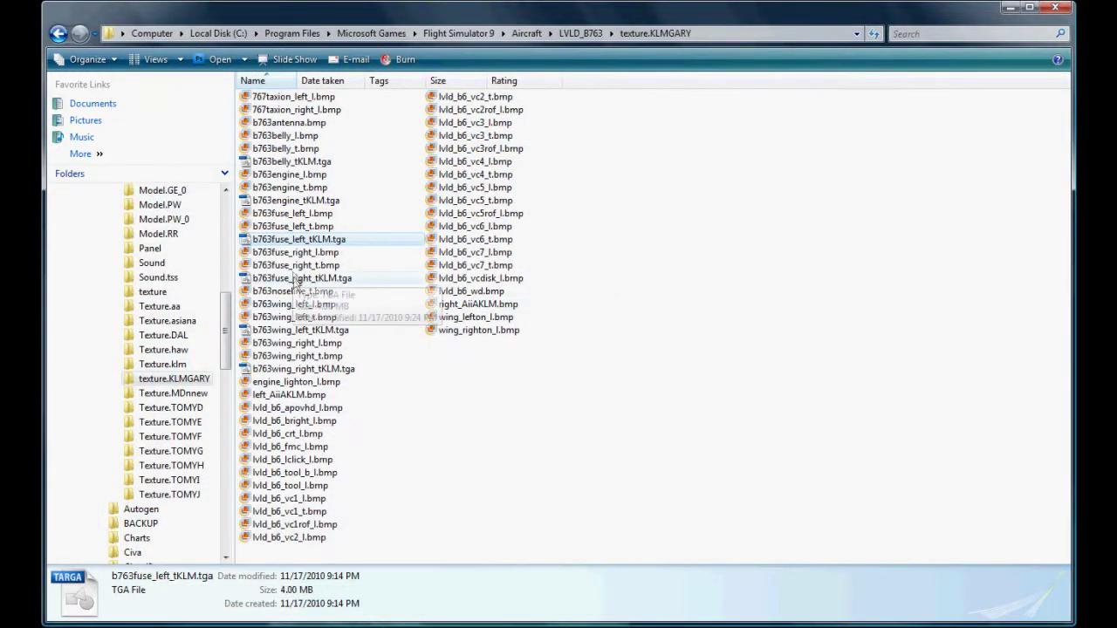
right_click(294, 277)
Step: Save b763fuse_right_tKLM.tga as Extended 32 bit 888-8 over b763fuse_right_t.bmp, dropping KLM from the name
mouse_move(550, 370)
click(611, 420)
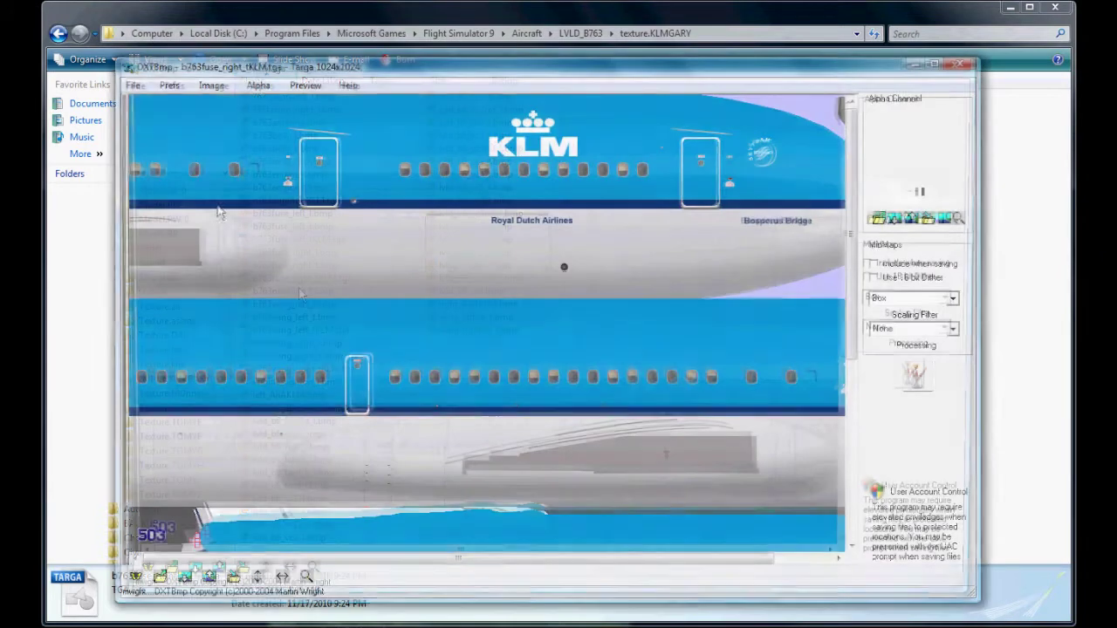
click(133, 85)
mouse_move(165, 140)
click(314, 151)
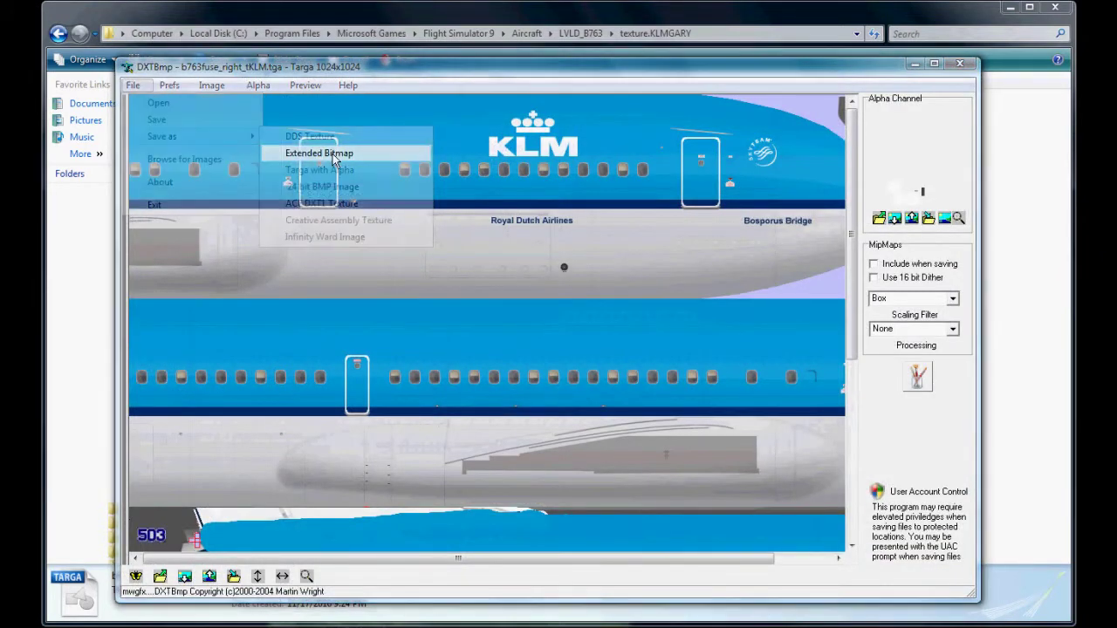
click(406, 373)
click(392, 456)
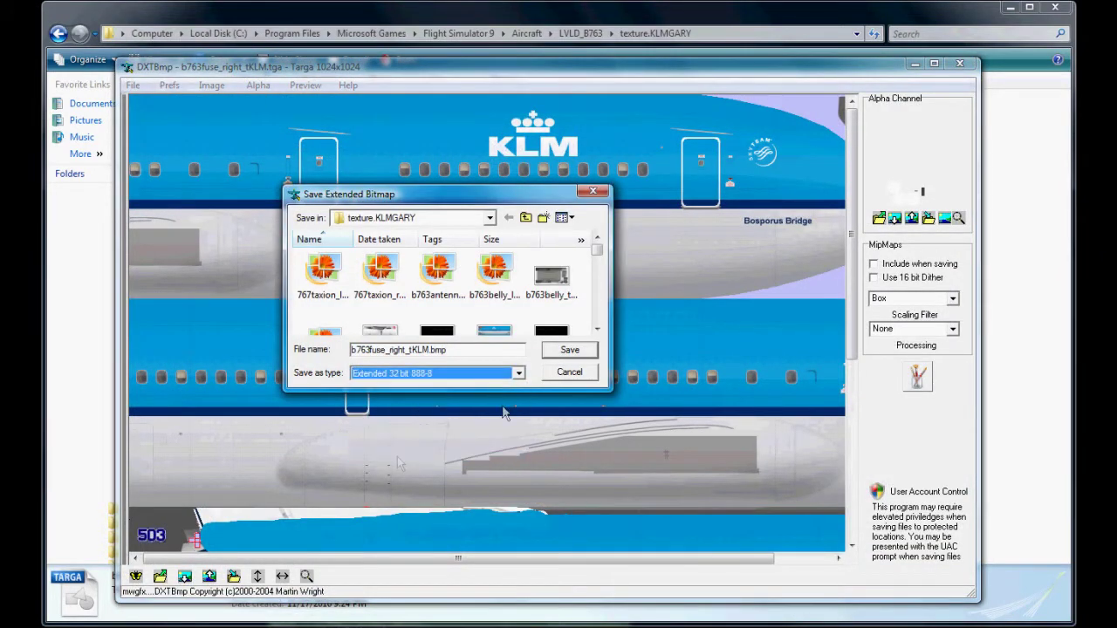
drag(436, 350, 426, 351)
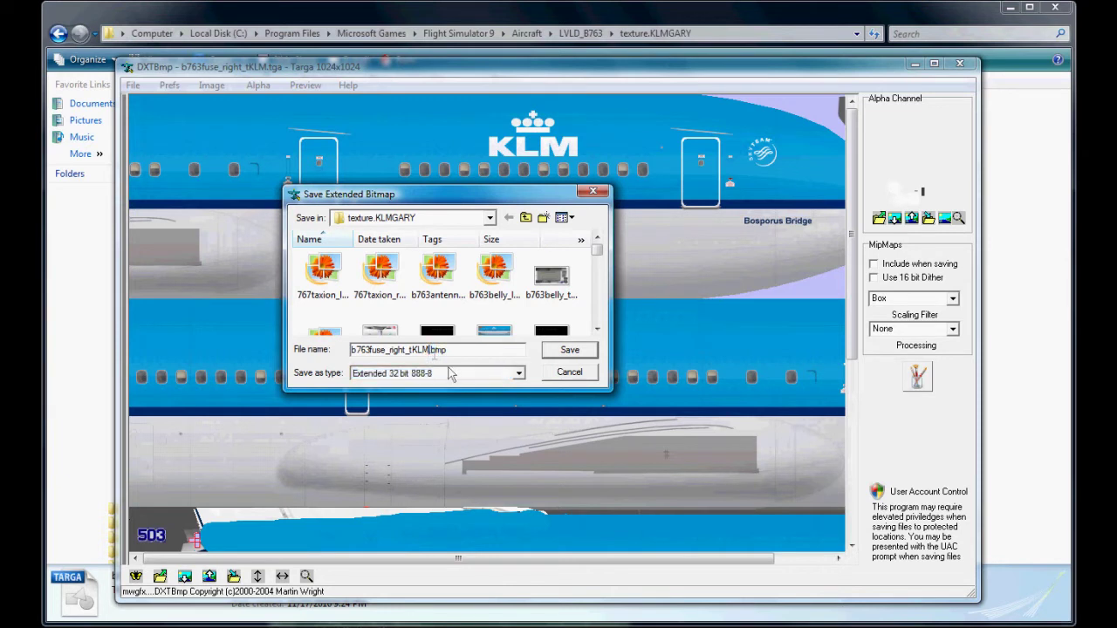
click(569, 350)
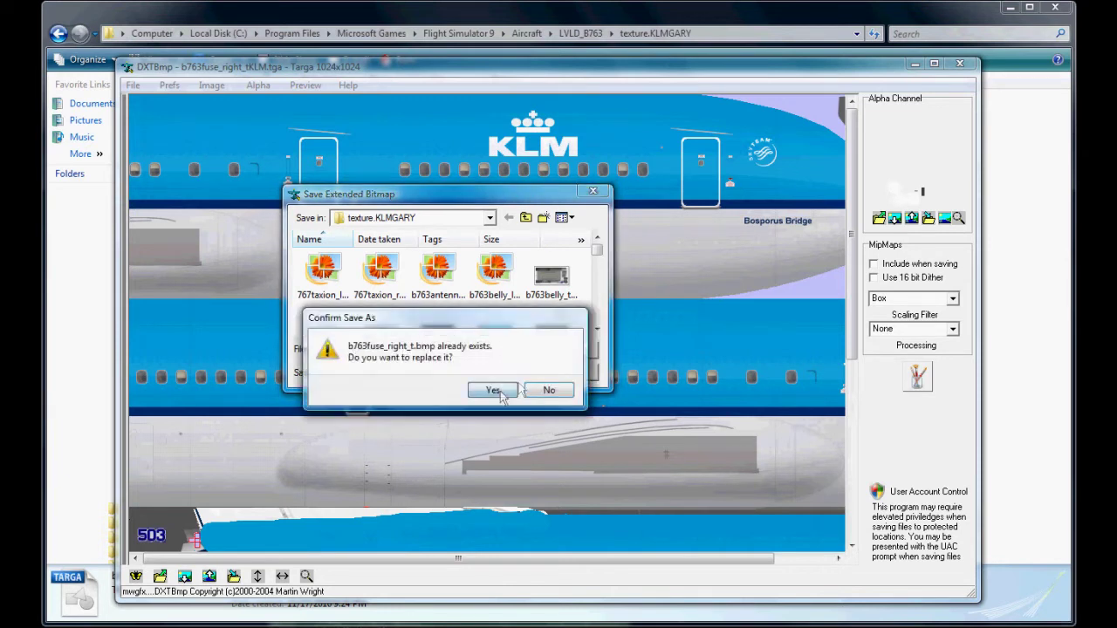
click(495, 389)
click(970, 65)
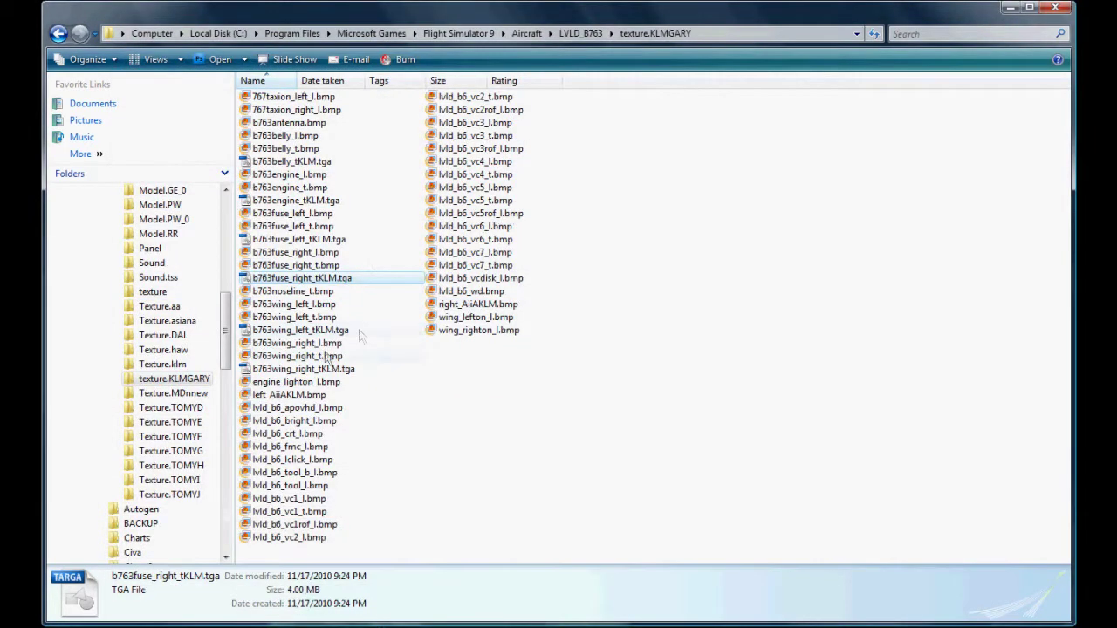
Step: Save b763wing_left_tKLM.tga as Extended 32 bit 888-8 over b763wing_left_t.bmp, dropping the KLM suffix
right_click(328, 336)
mouse_move(376, 429)
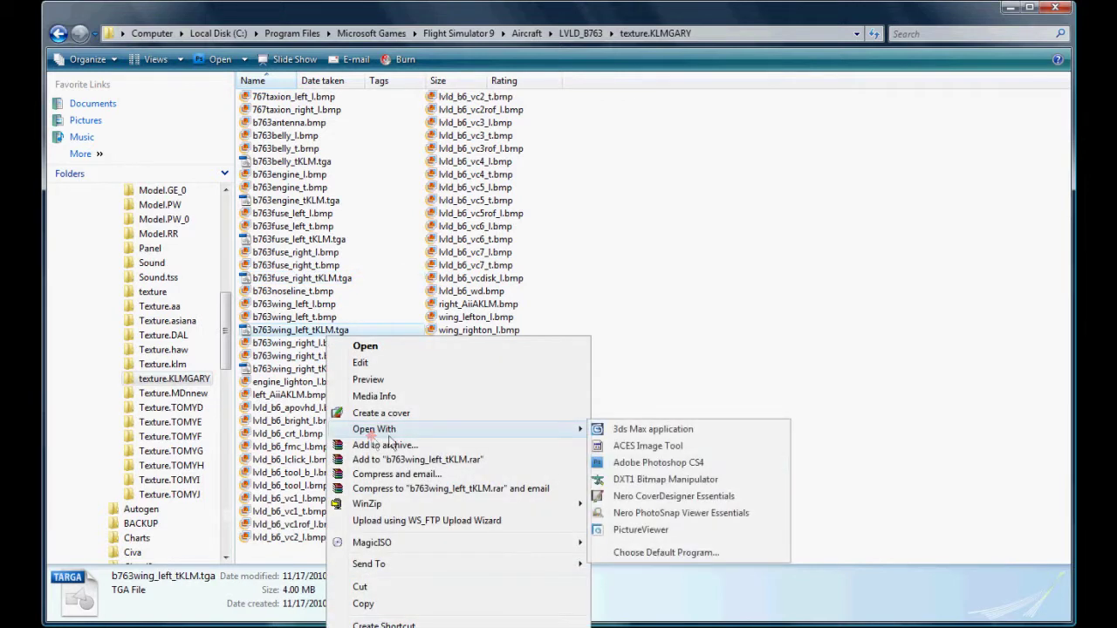
click(623, 479)
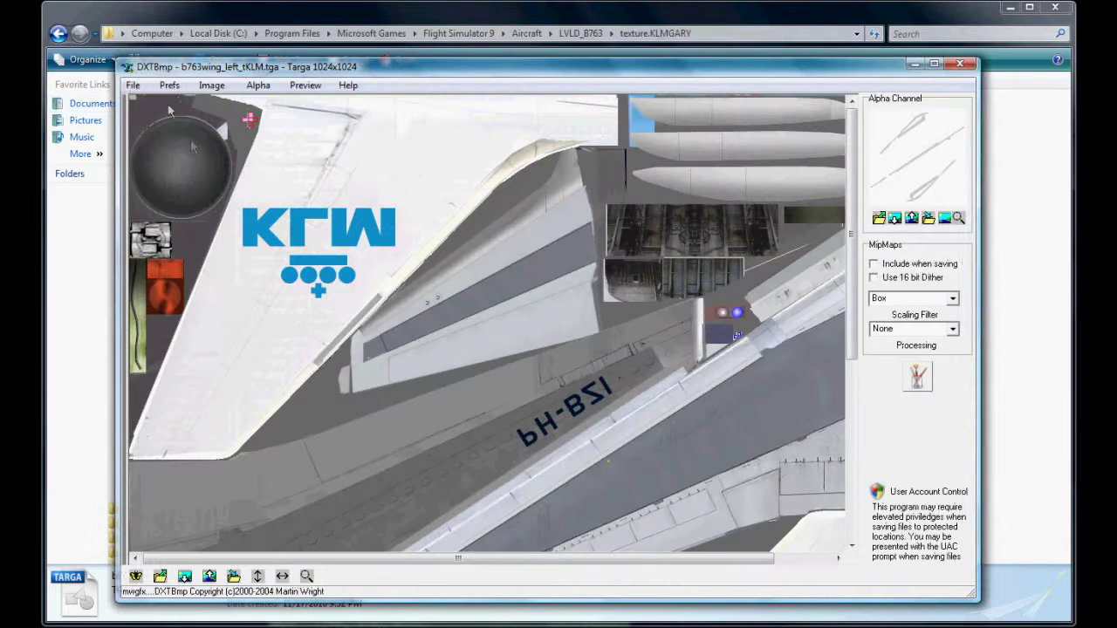
click(132, 84)
mouse_move(174, 137)
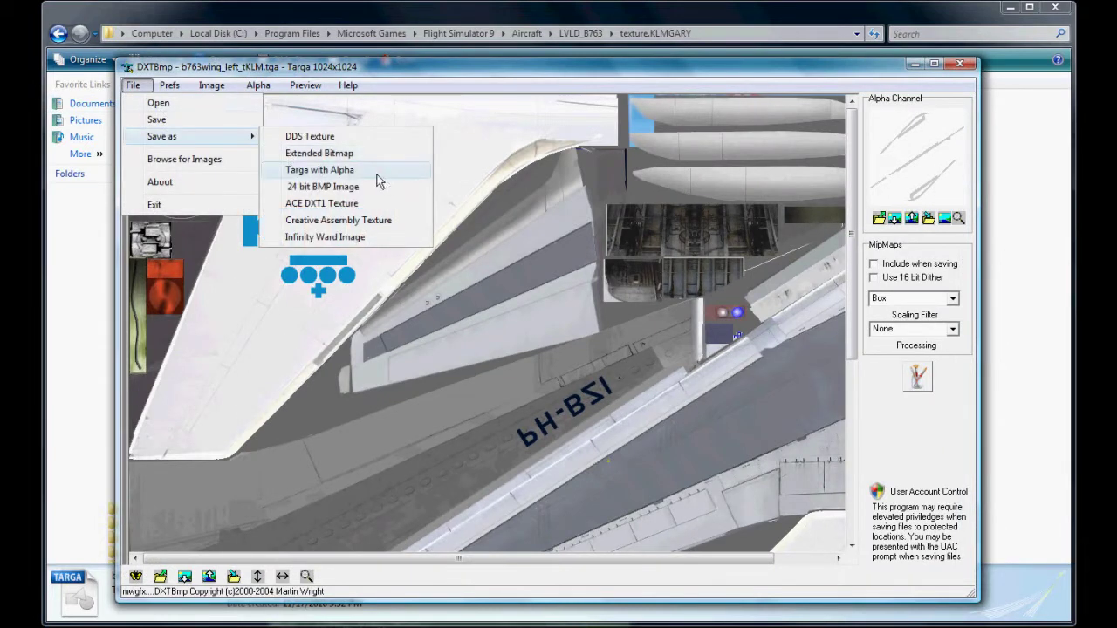
click(379, 154)
click(439, 372)
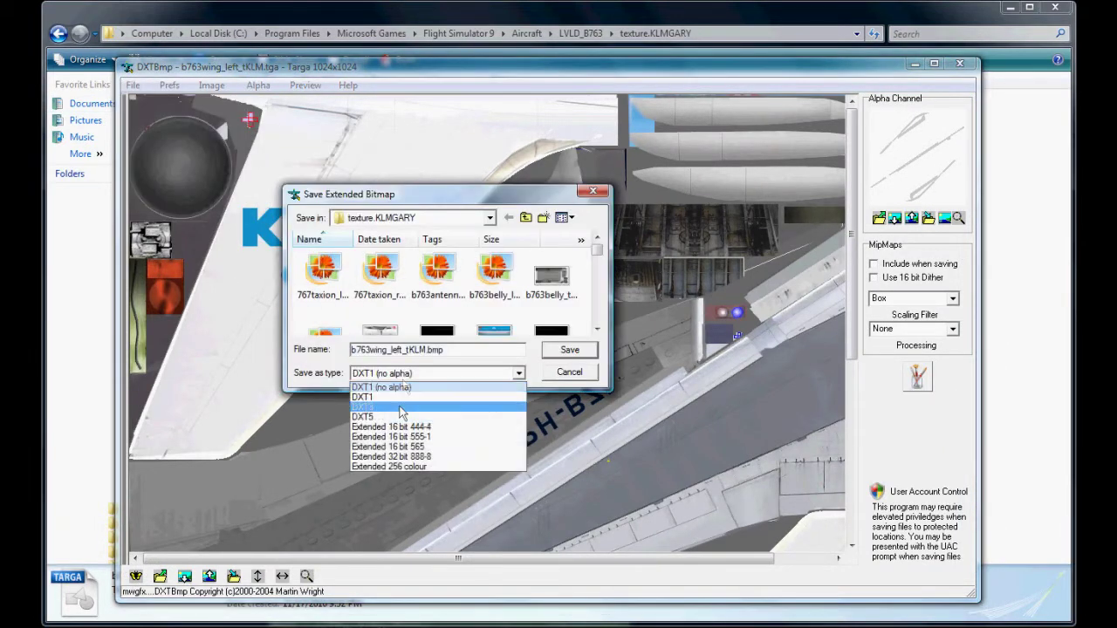
click(401, 457)
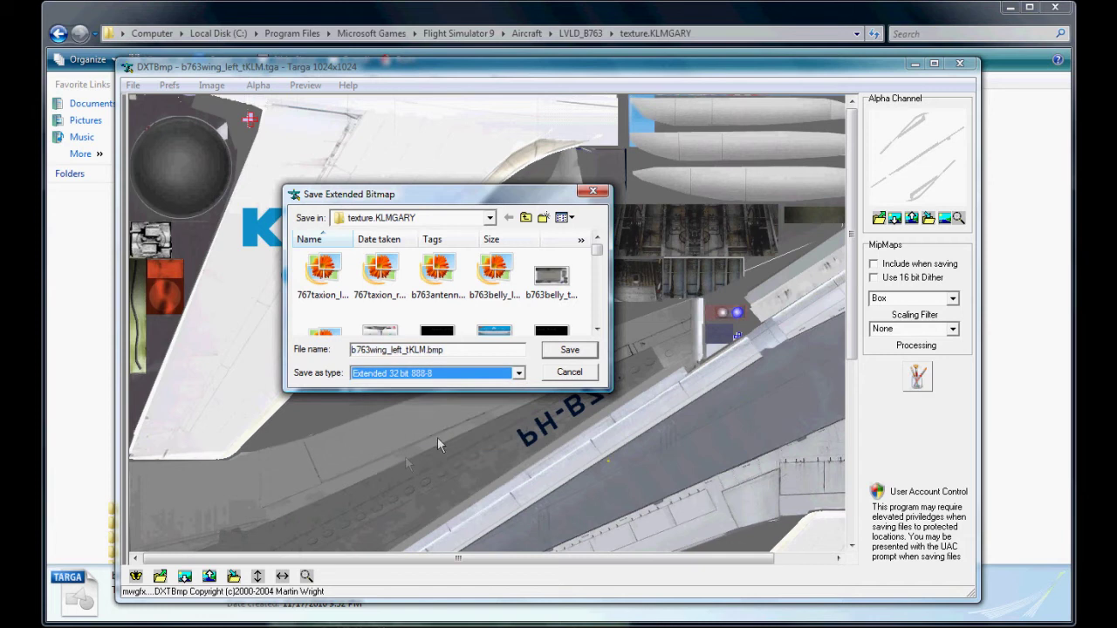
click(425, 350)
click(569, 350)
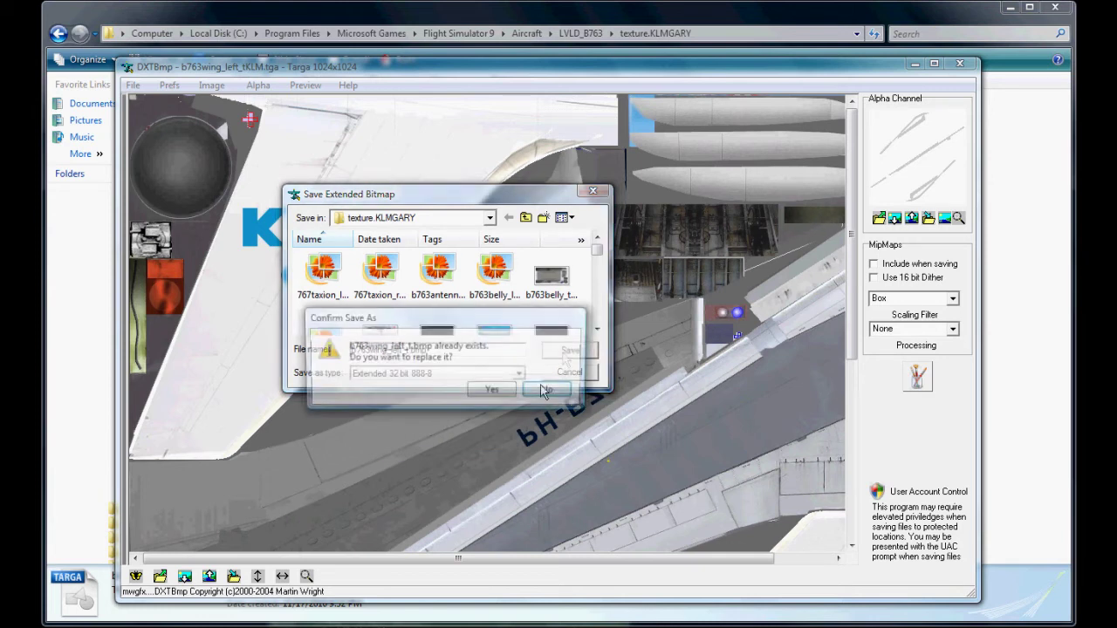
click(494, 392)
Step: Close the previous DXTBmp window and open b763wing_right_tKLM.tga in DXTBmp
click(960, 63)
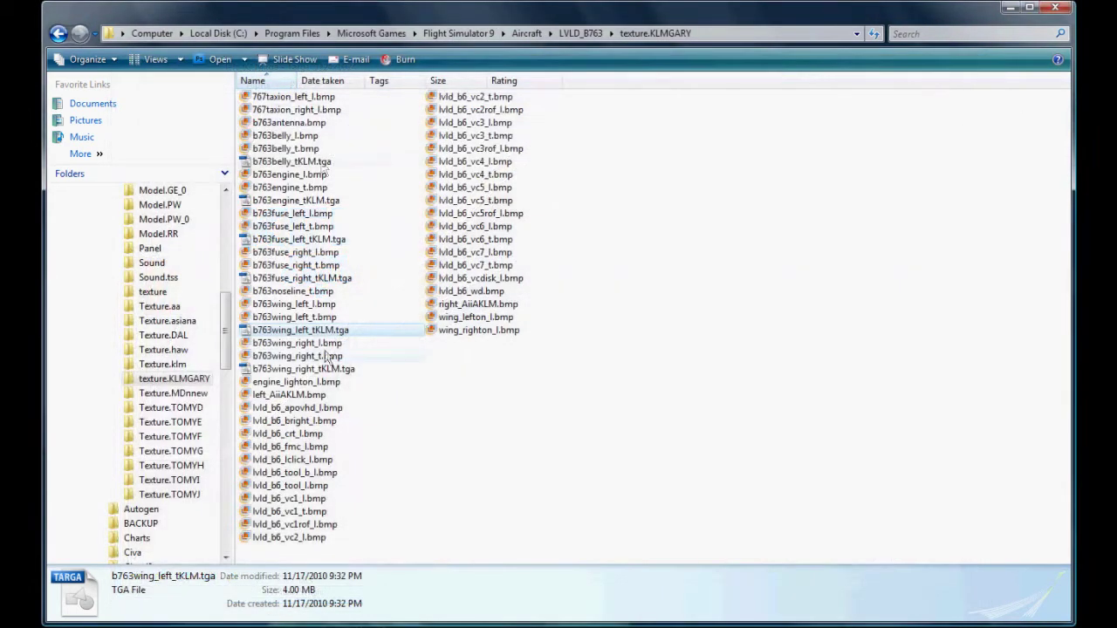
click(323, 370)
right_click(324, 374)
mouse_move(382, 462)
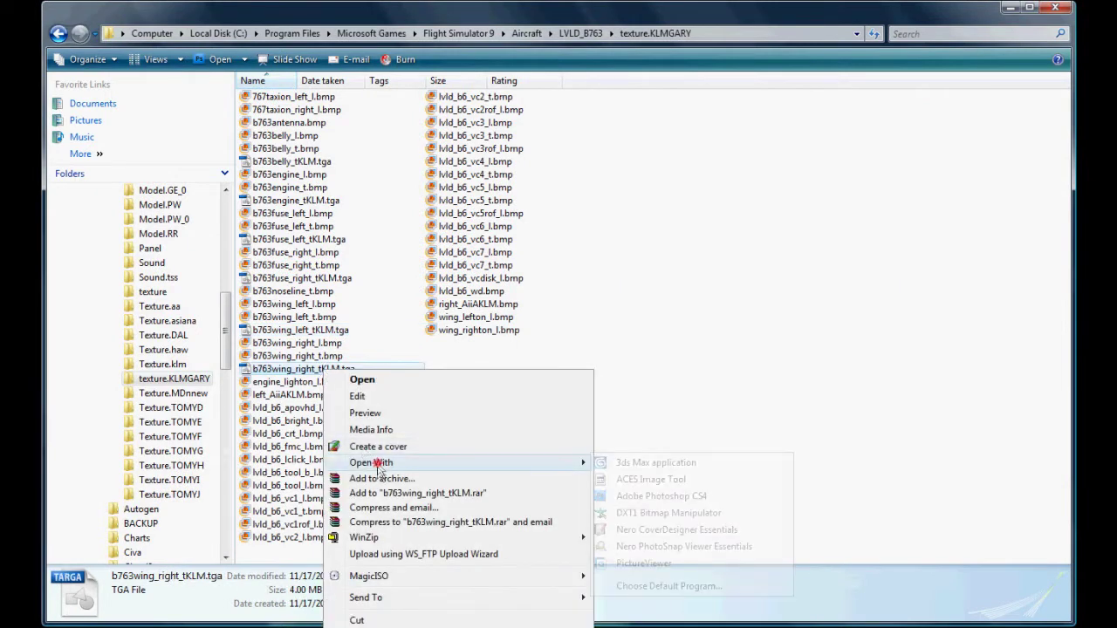
click(644, 513)
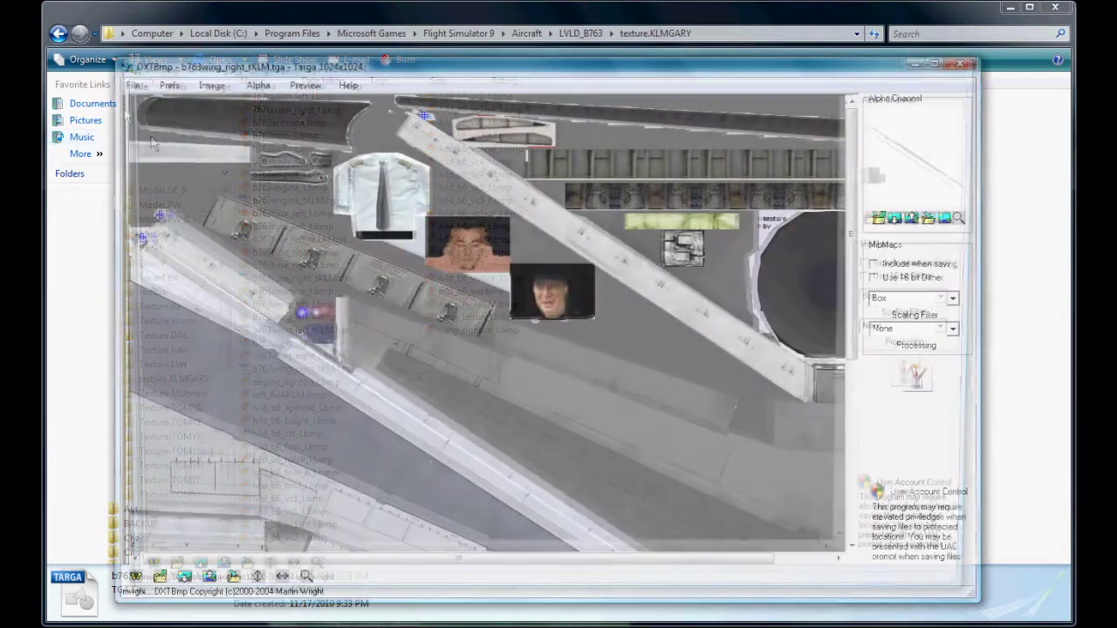
Step: Save it as Extended 32 bit 888-8 over b763wing_right_t.bmp without the KLM suffix, then close DXTBmp
click(133, 85)
click(151, 137)
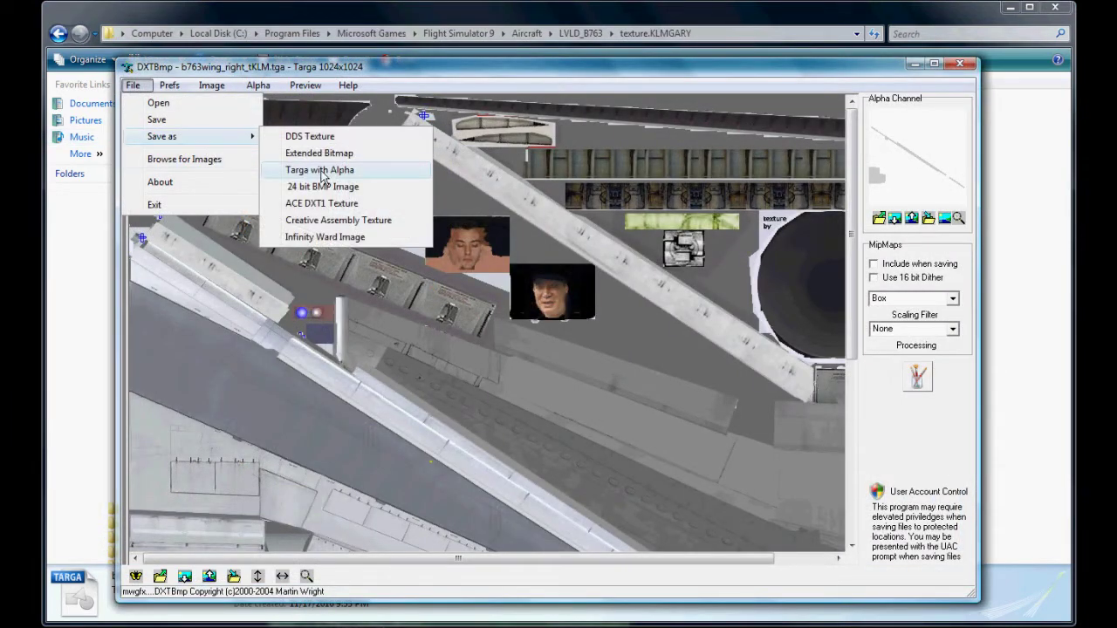
click(320, 152)
click(437, 373)
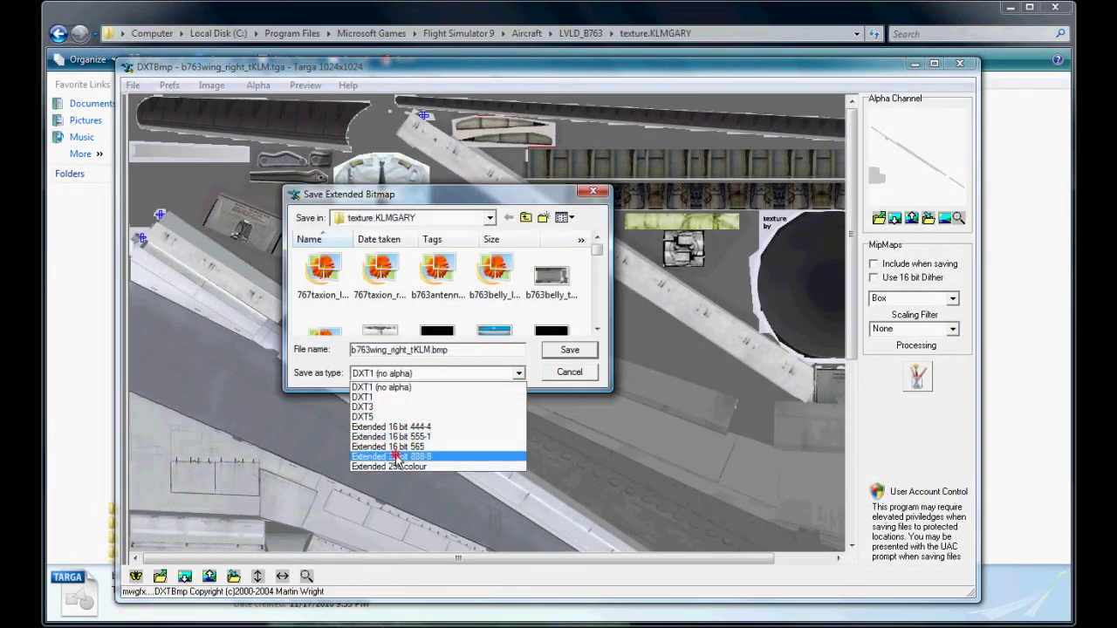
click(395, 457)
click(429, 350)
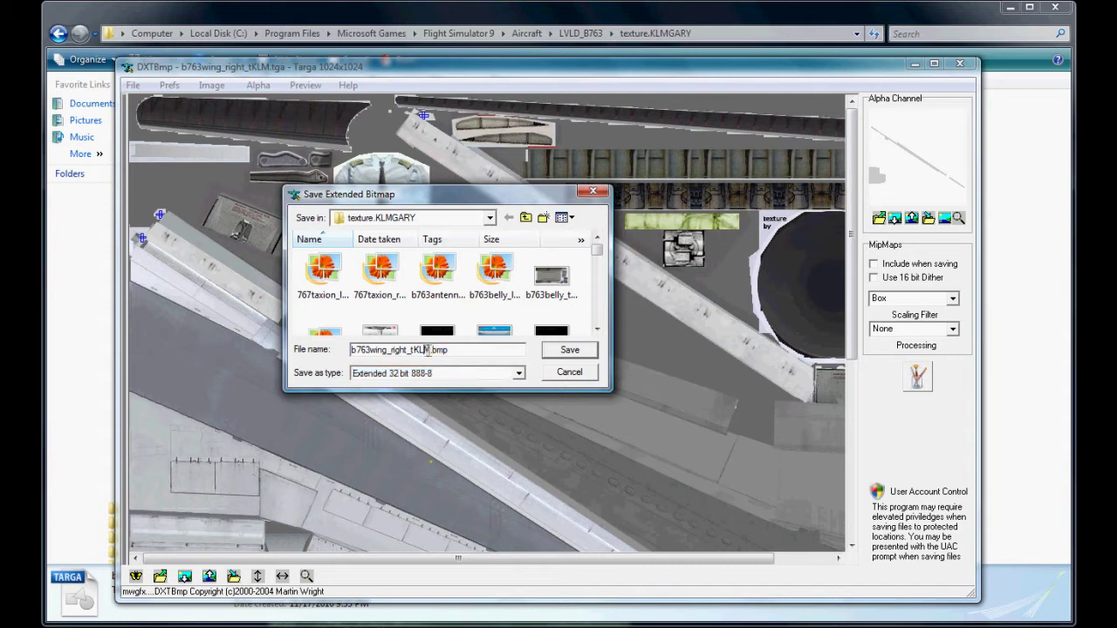
click(569, 349)
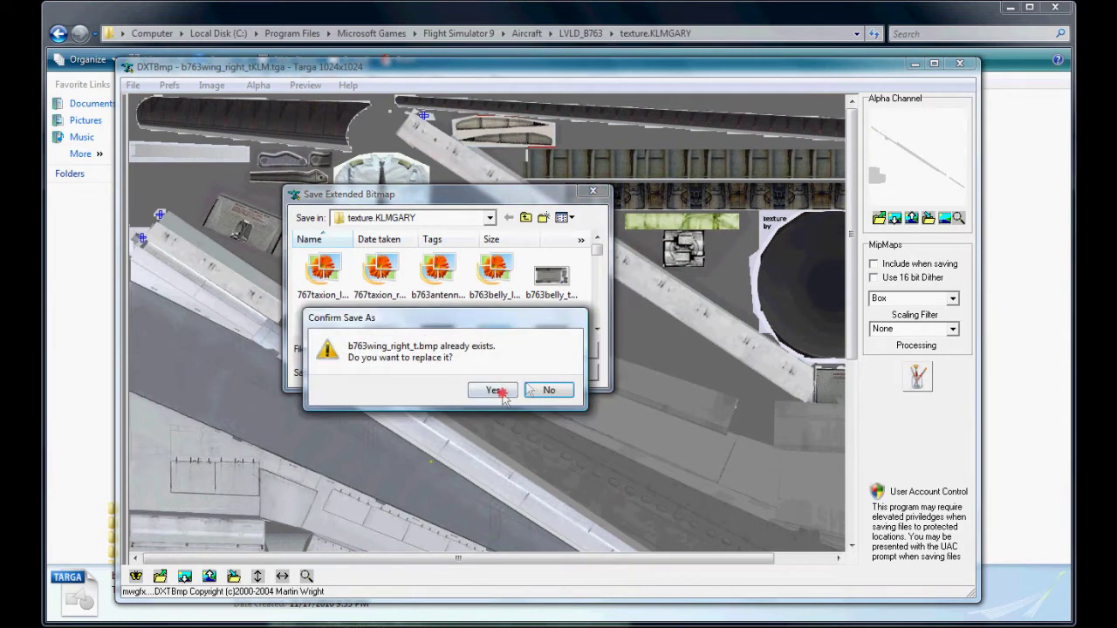
click(499, 391)
click(960, 64)
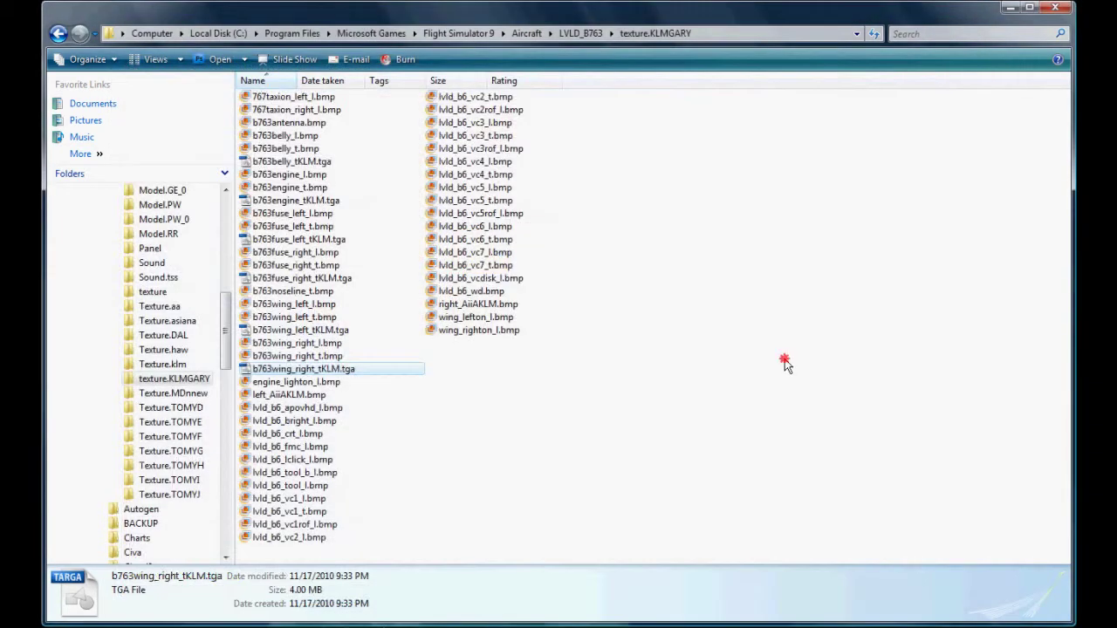
Step: Select left_AiiAKLM.bmp and check the details of right_AiiAKLM.bmp
click(742, 397)
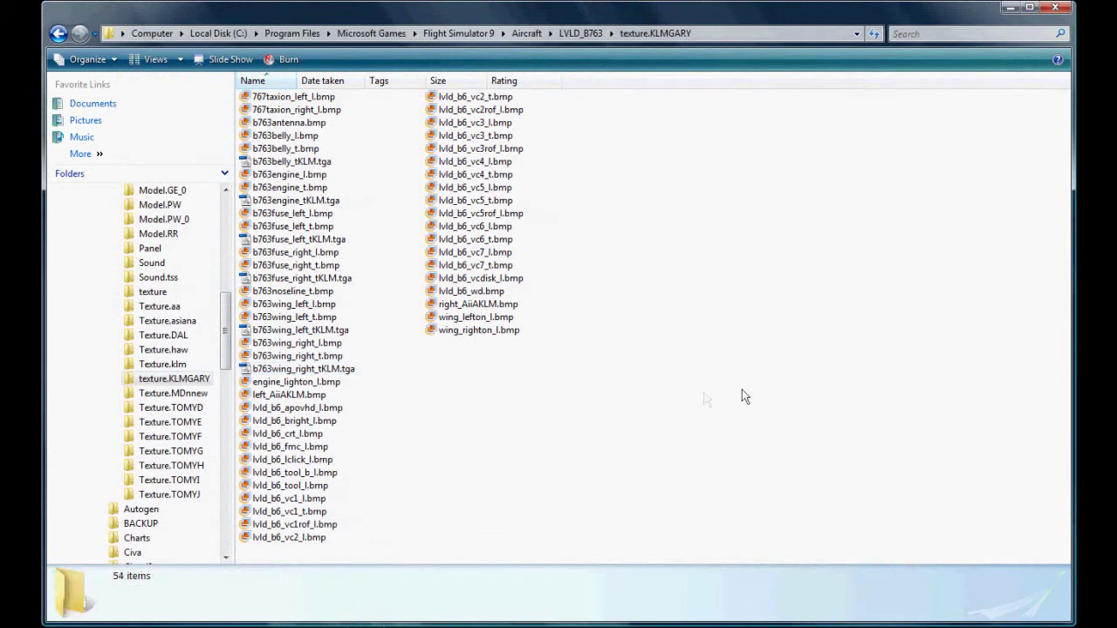
click(677, 394)
click(306, 395)
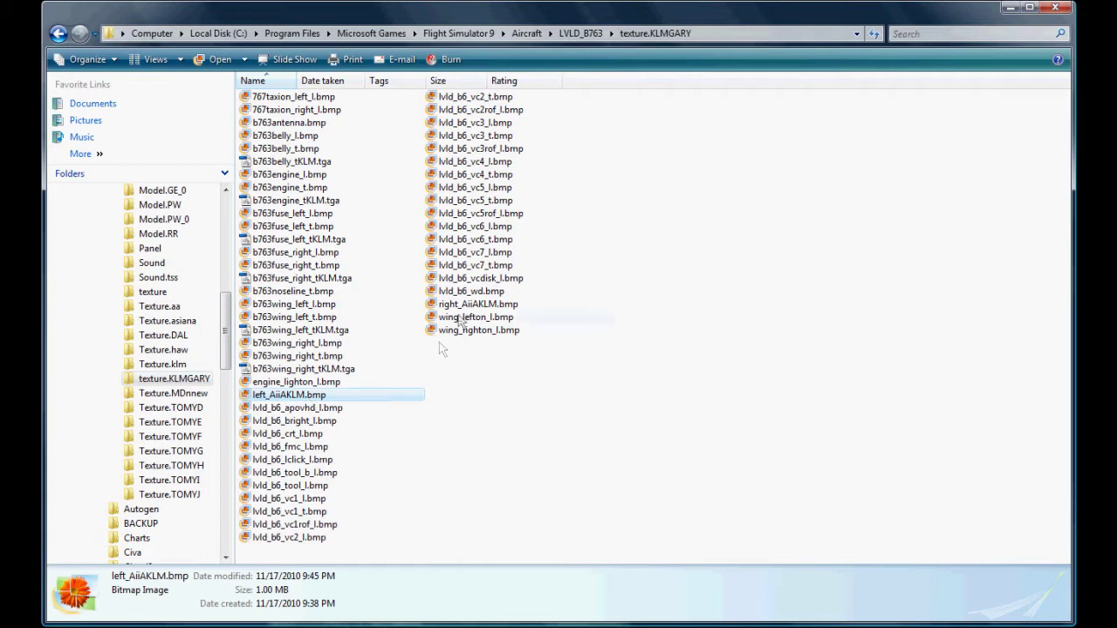
click(476, 305)
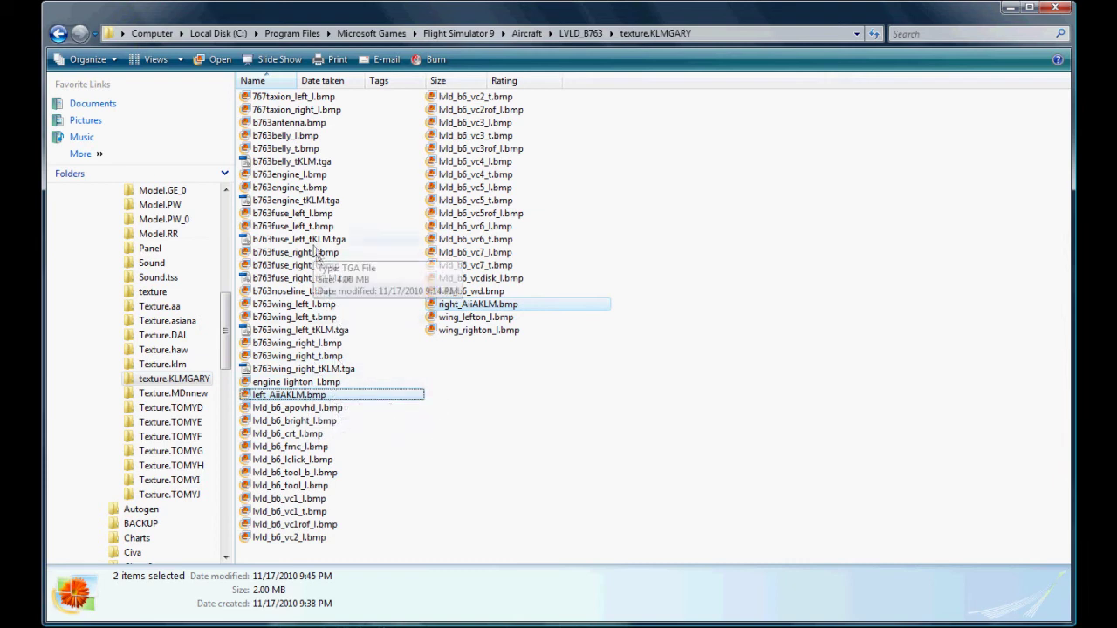
Step: Copy the name b763fuse_left_l, then delete the original b763fuse_left_l.bmp
click(321, 215)
click(316, 215)
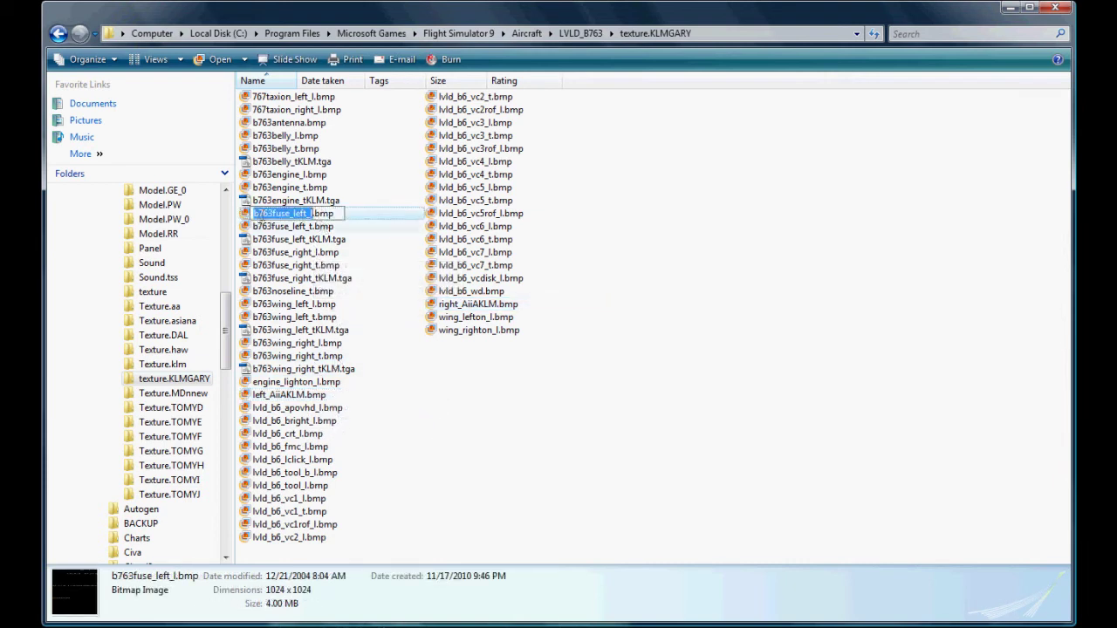
right_click(306, 215)
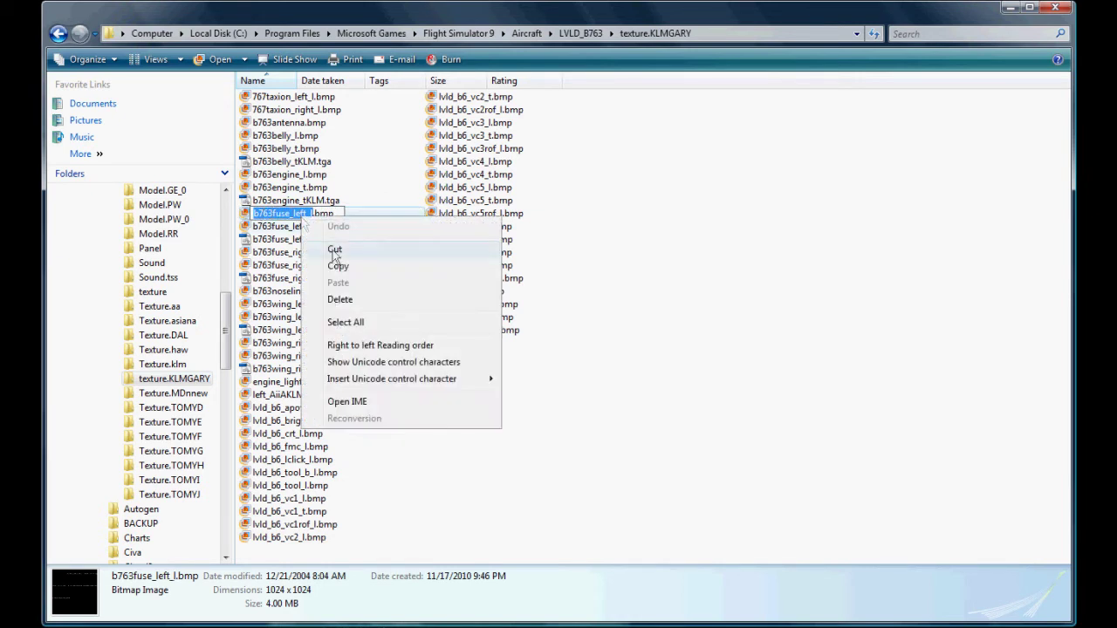
click(336, 263)
click(502, 403)
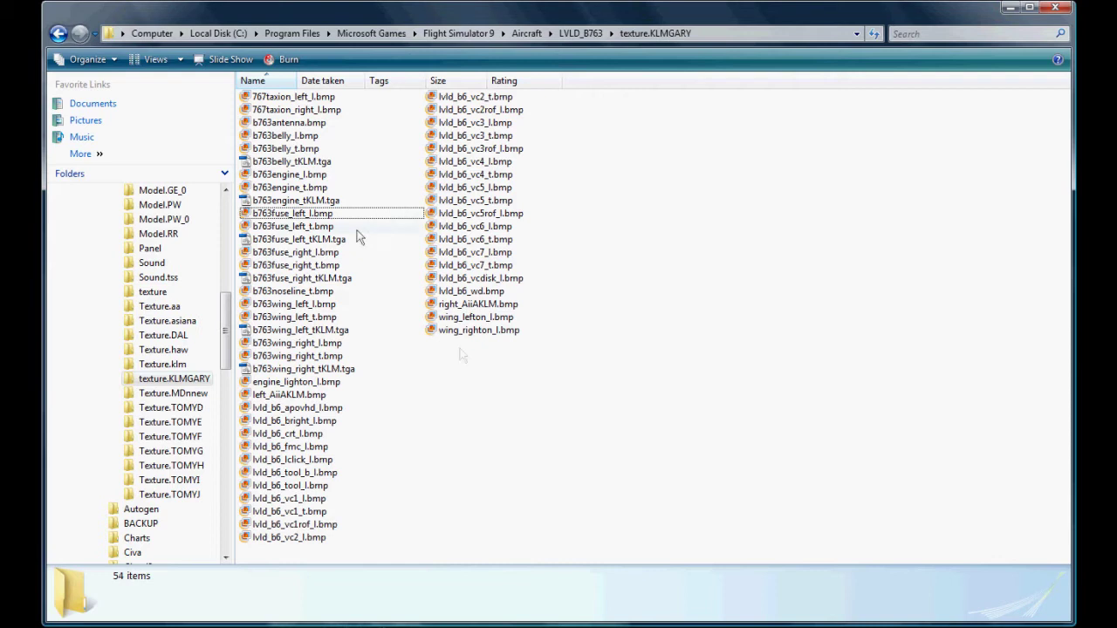
click(323, 214)
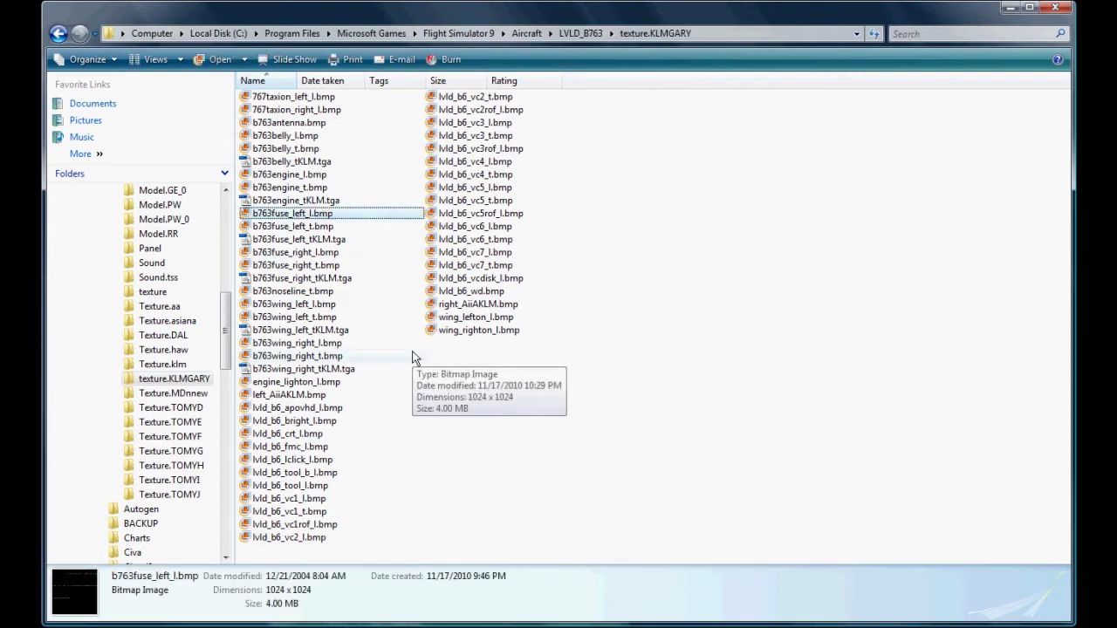
key(Delete)
click(509, 443)
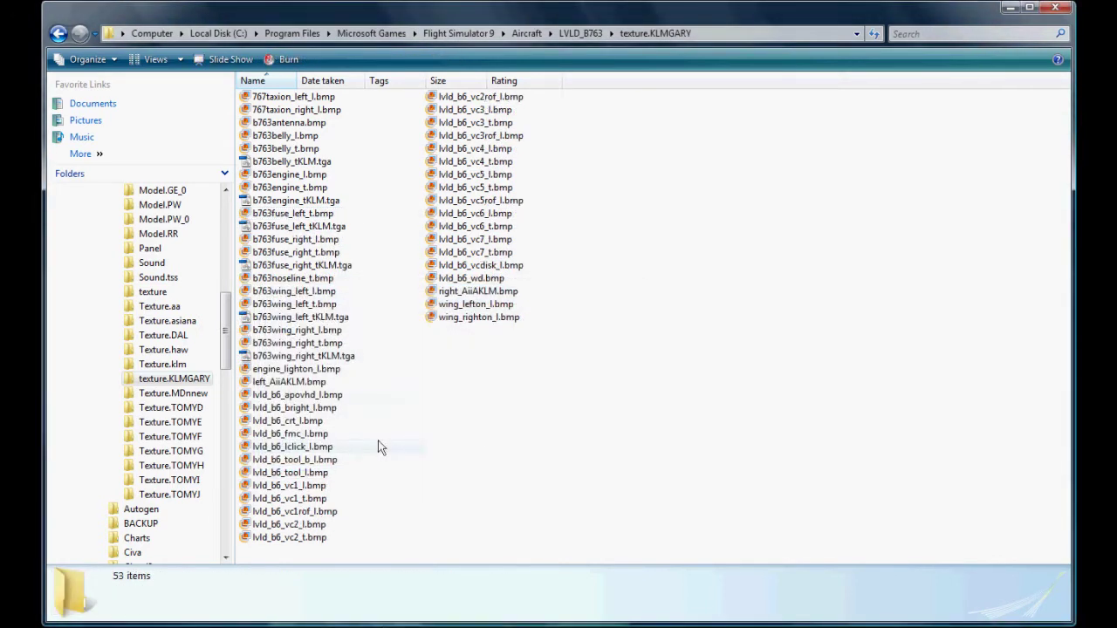
Step: Rename left_AiiAKLM.bmp to b763fuse_left_l.bmp using the copied name
click(288, 383)
key(F2)
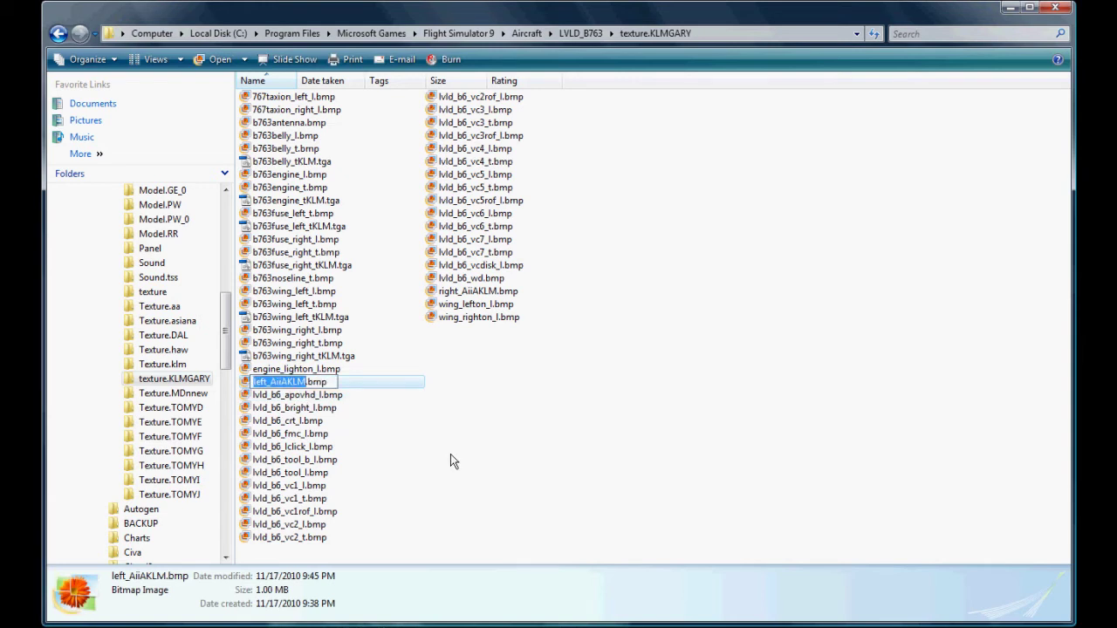
key(ctrl+v)
key(Return)
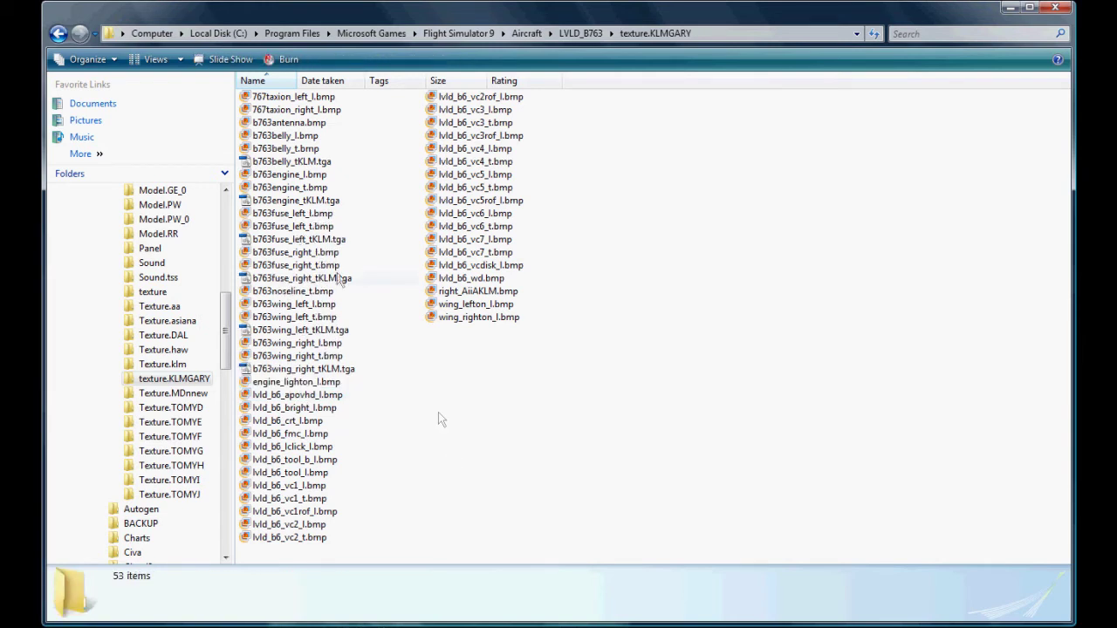
Step: Delete the original b763fuse_right_l.bmp
click(324, 253)
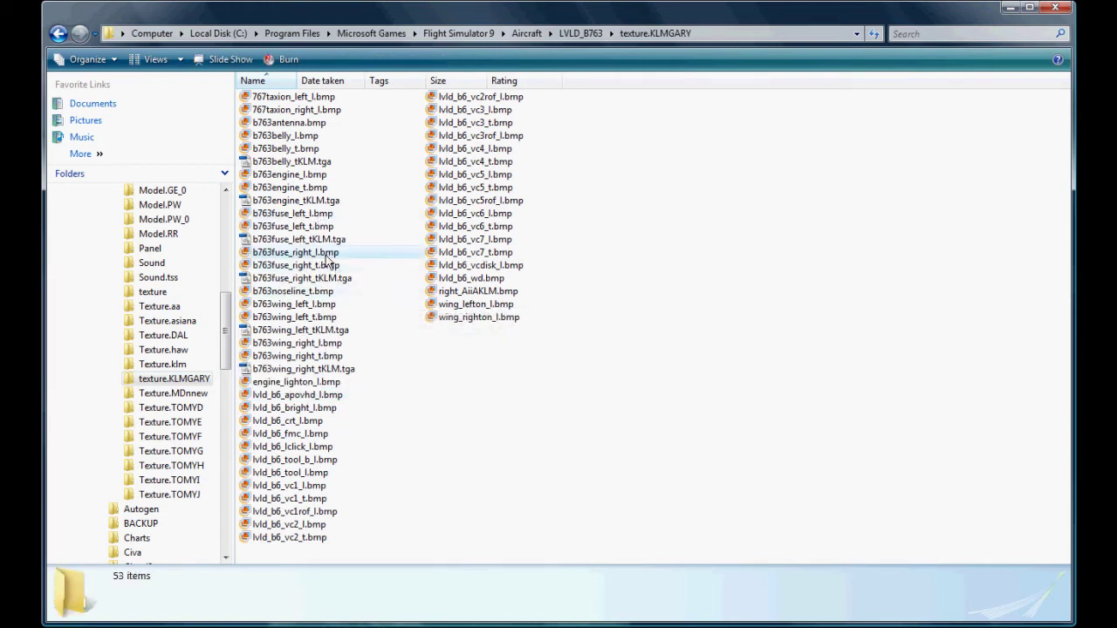
key(F2)
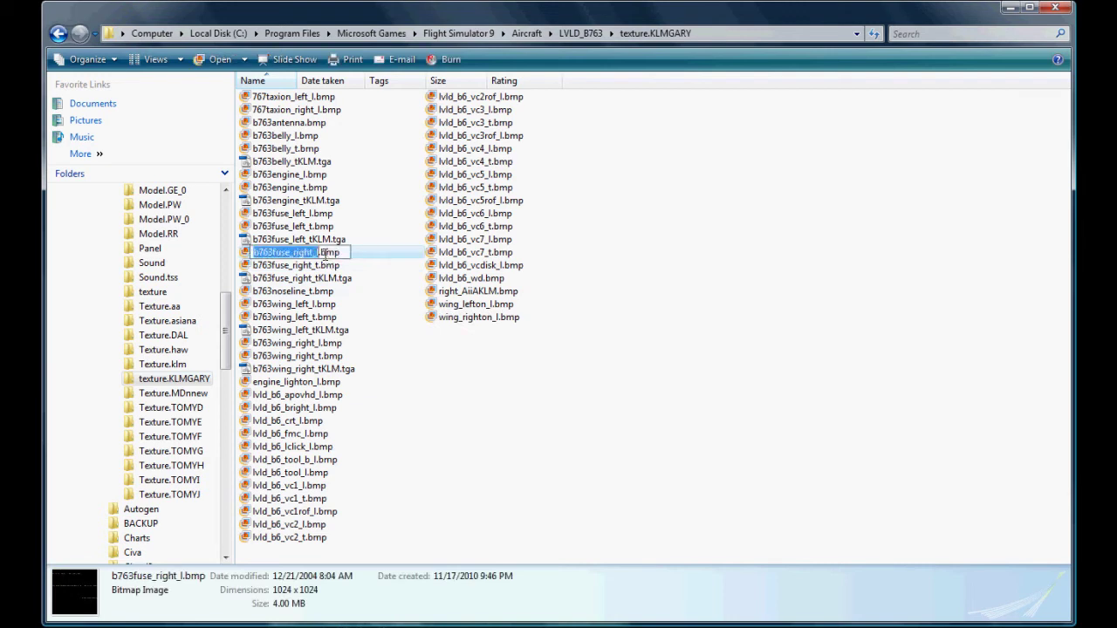
click(487, 347)
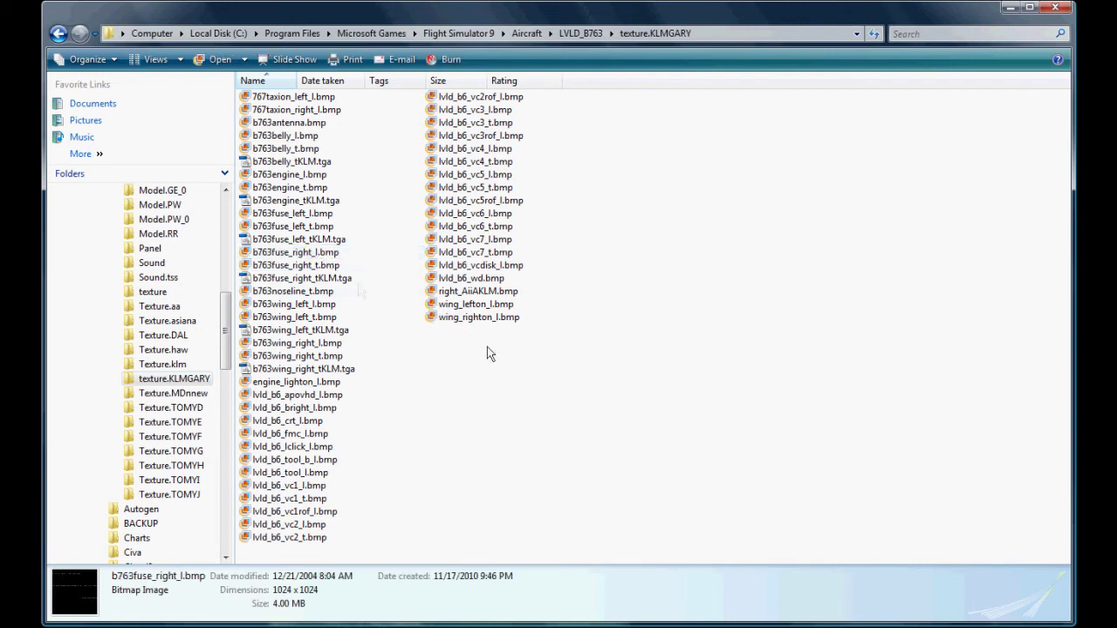
click(331, 256)
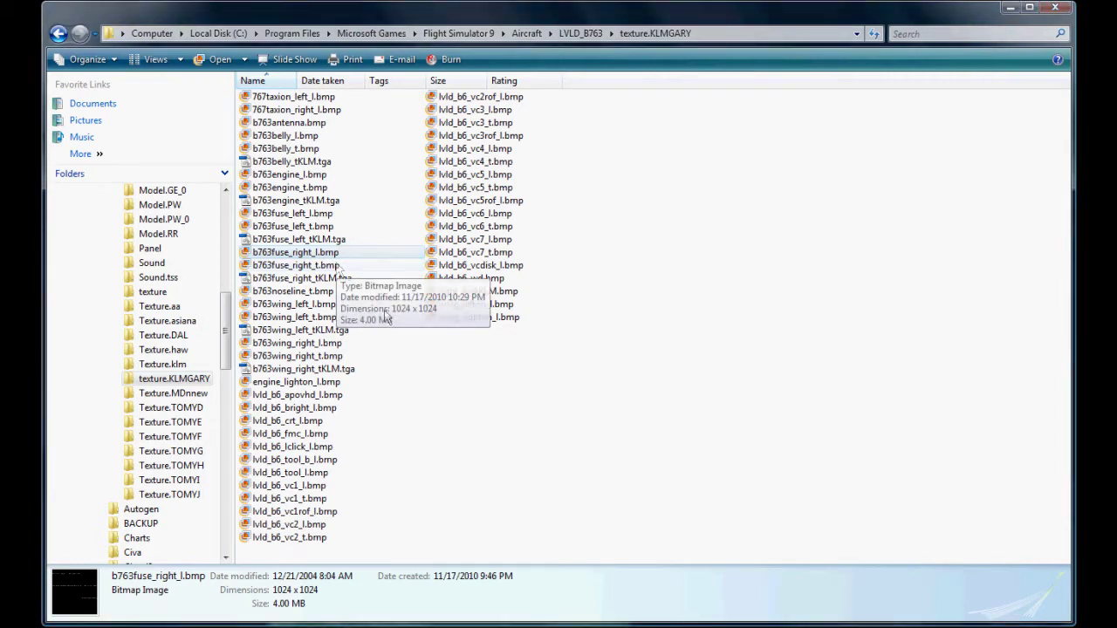
key(Delete)
click(501, 443)
Step: Rename right_AiiAKLM.bmp to b763fuse_right_l.bmp and go back up to the LVLD_B763 folder
click(482, 279)
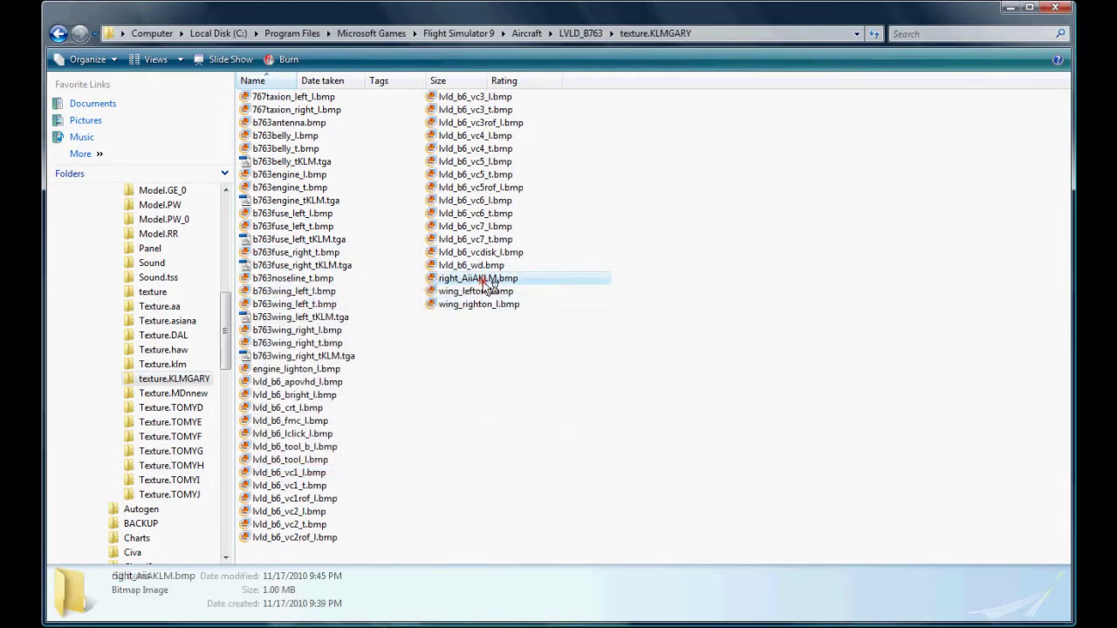
key(F2)
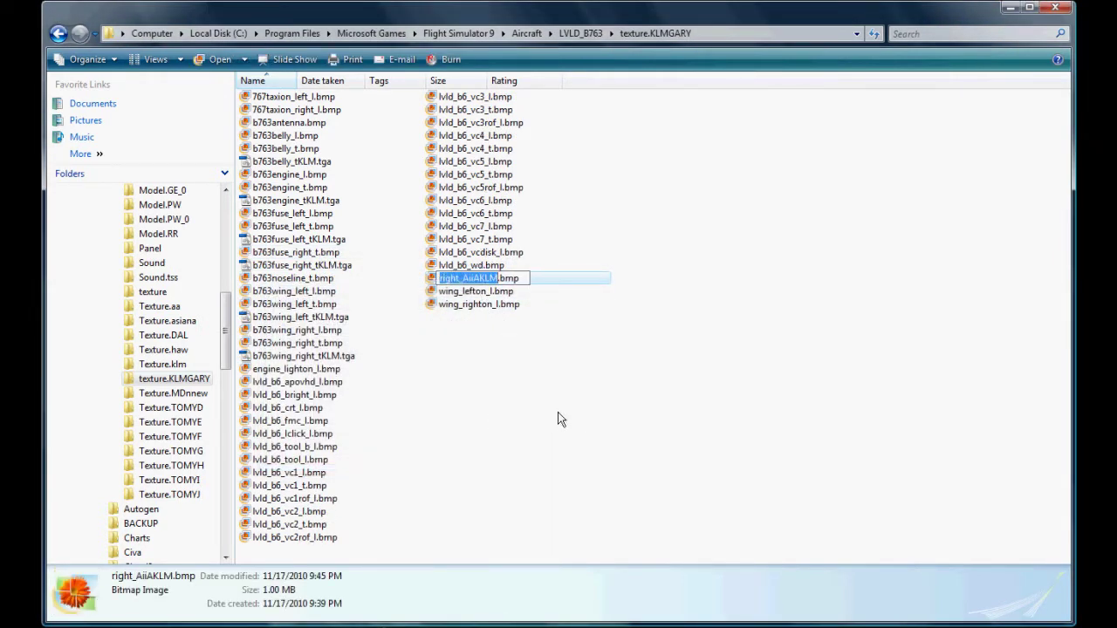
key(ctrl+v)
key(Return)
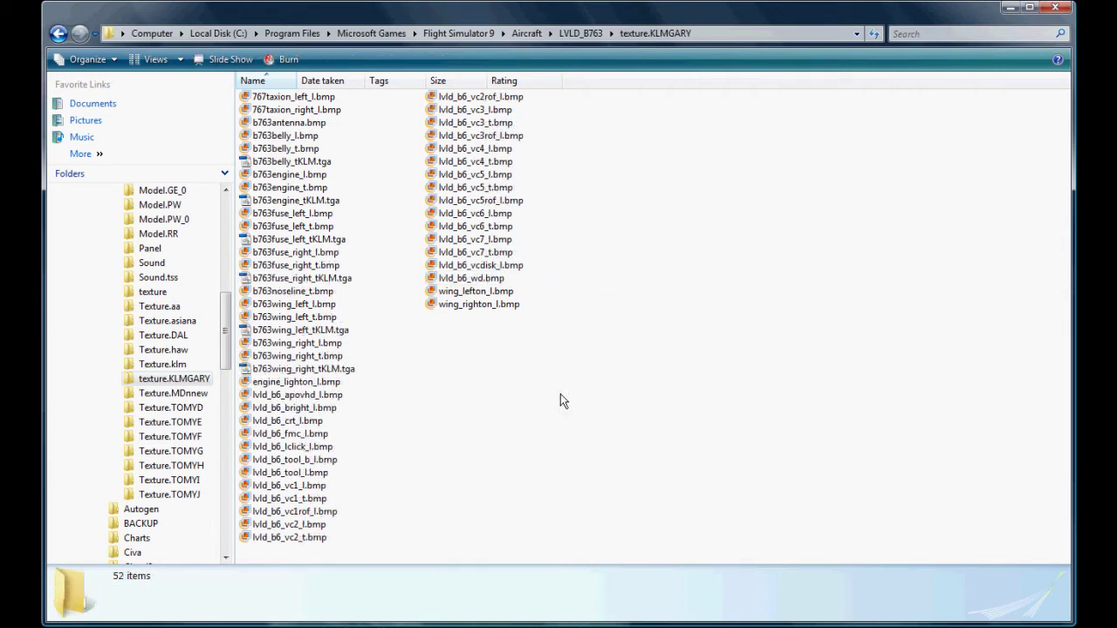
key(BackSpace)
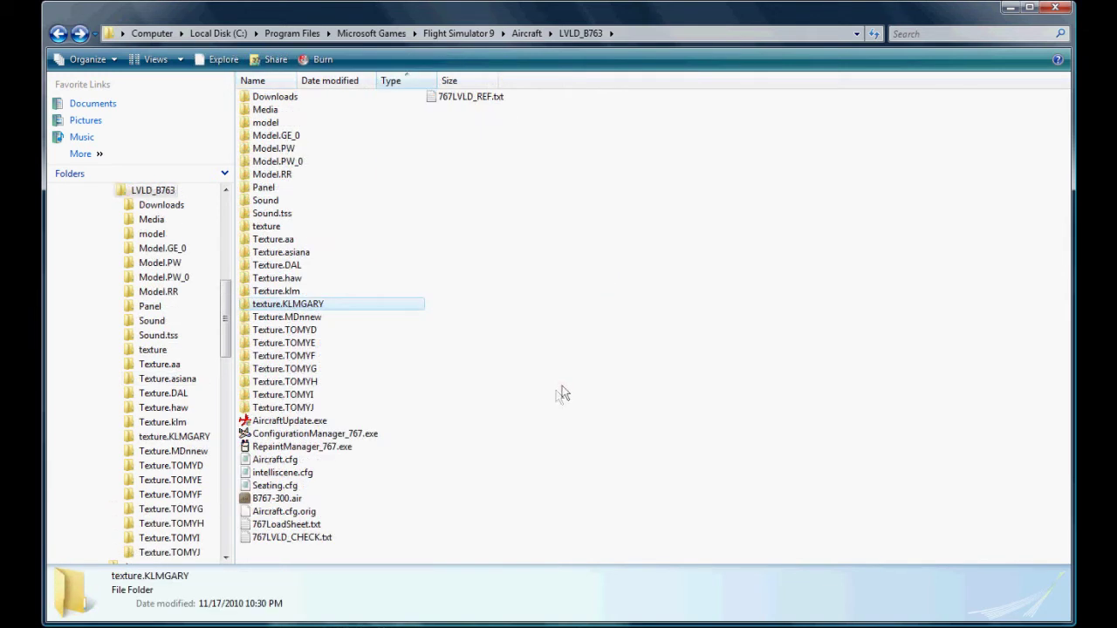
Step: Open Aircraft.cfg in Notepad and scroll down to the last aircraft entry
click(565, 385)
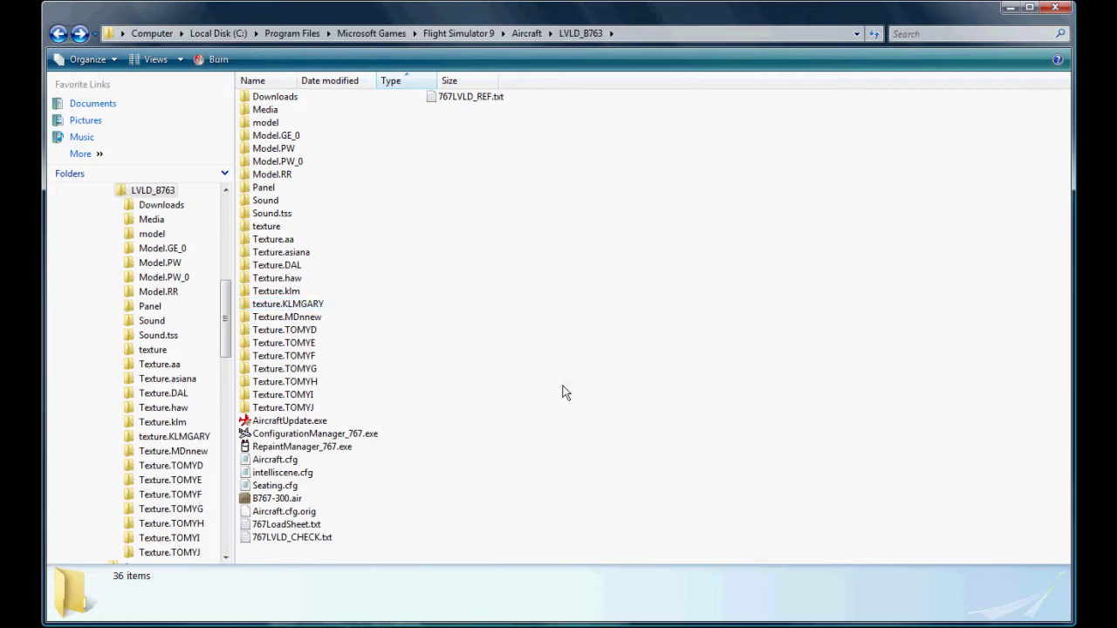
double_click(289, 463)
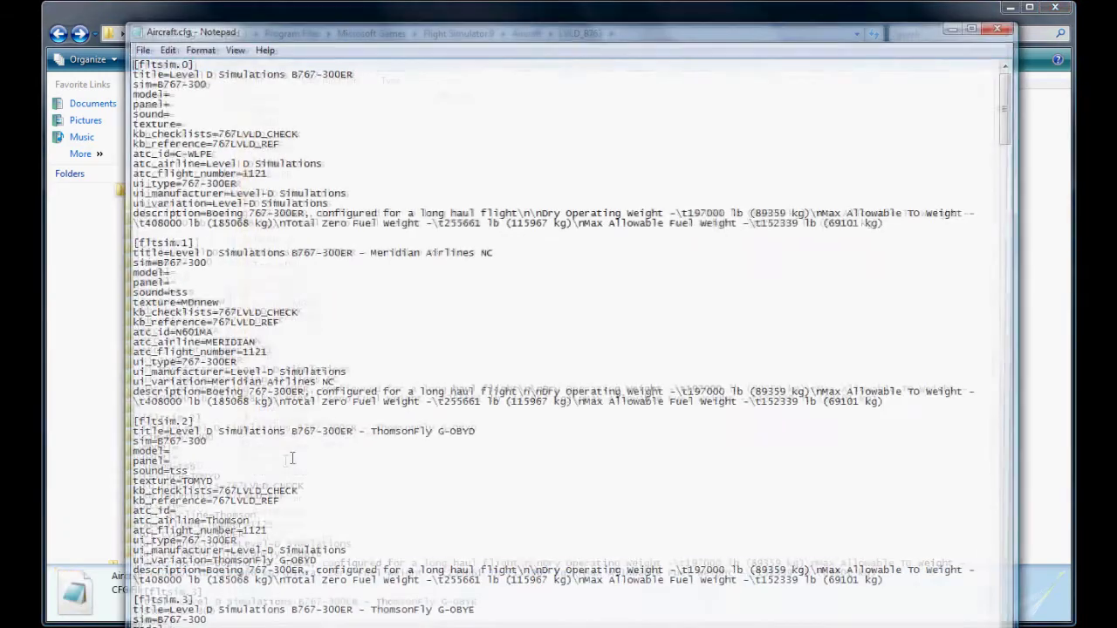
scroll(502, 329, down, 5)
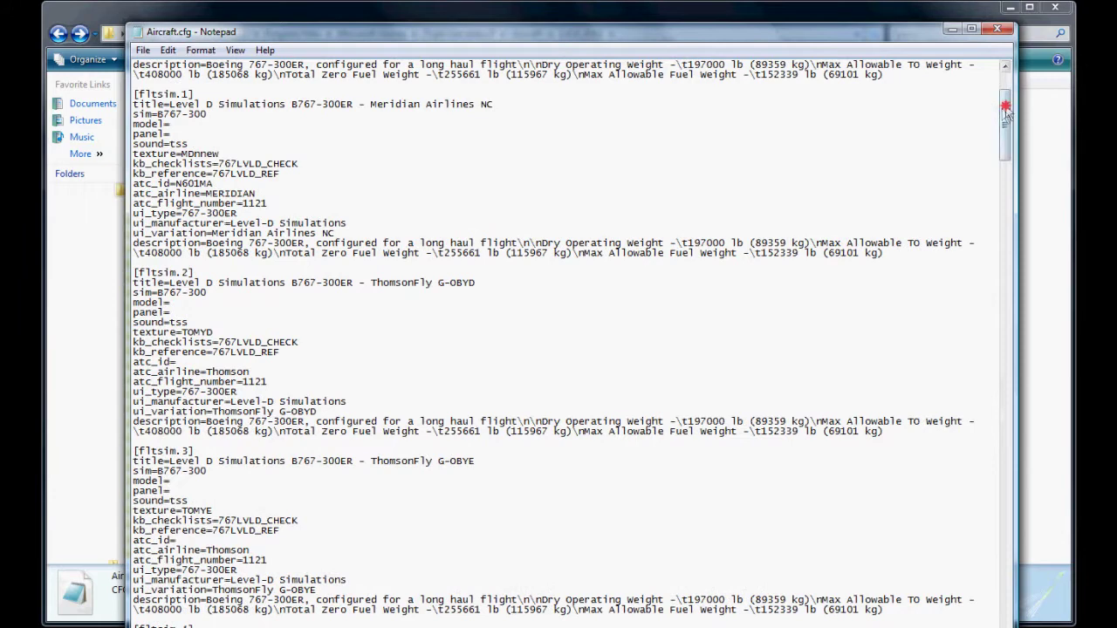
drag(1006, 109, 1004, 188)
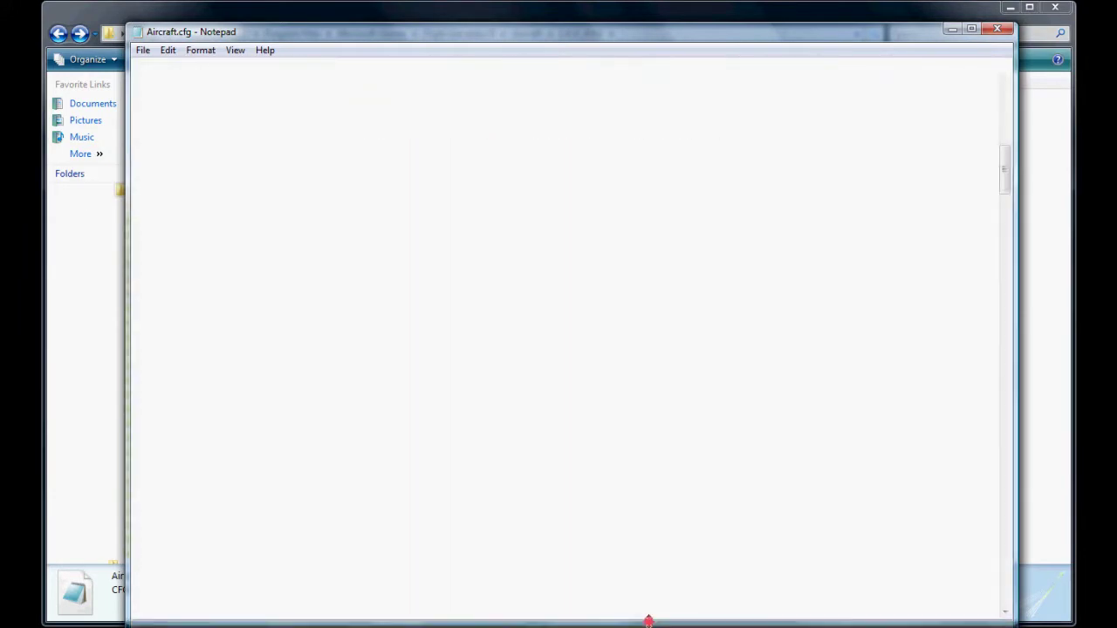
scroll(972, 576, down, 15)
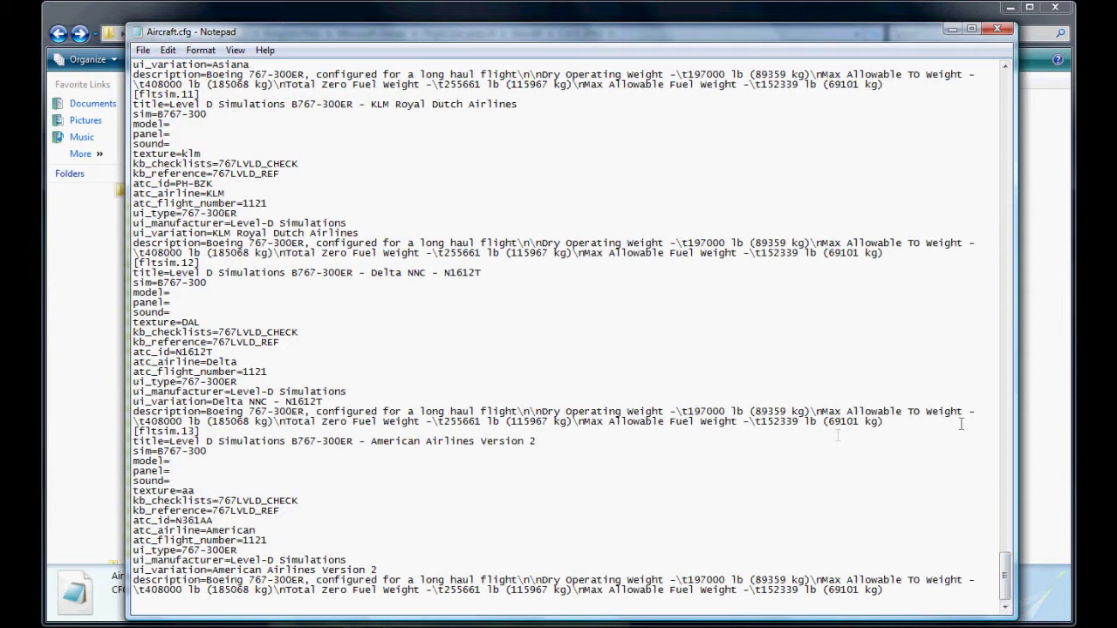
Step: Insert a blank line at the last entry and select the [fltsim.13] American Airlines Version 2 block
click(905, 424)
key(Return)
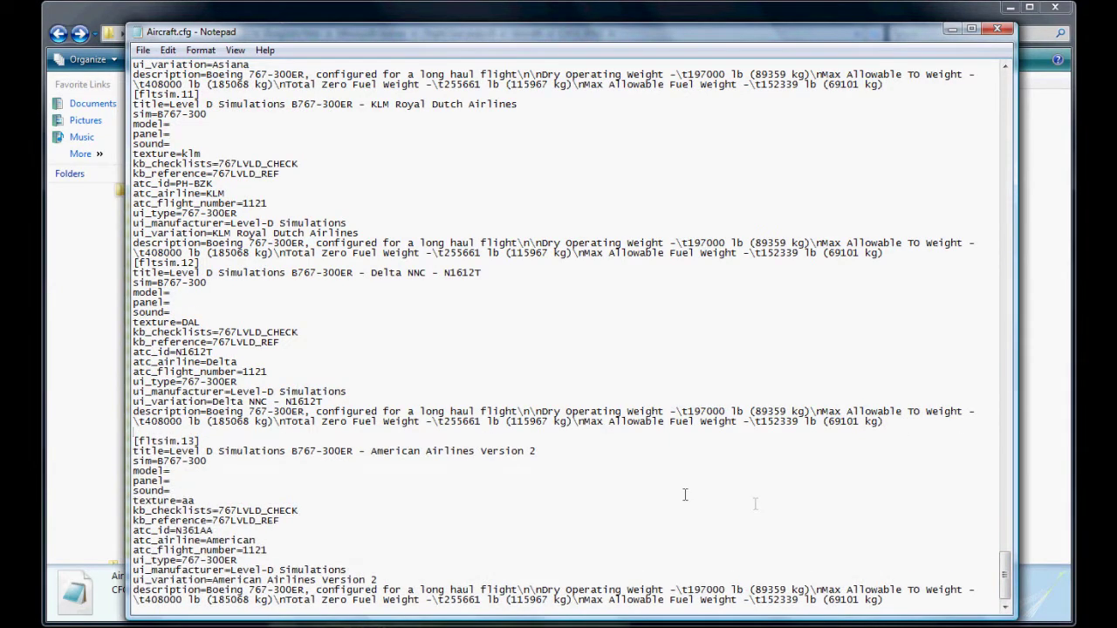
scroll(685, 495, down, 1)
drag(884, 591, 118, 428)
Step: Copy the fltsim.13 American Airlines block to the end of Aircraft.cfg and renumber it [fltsim.14]
right_click(160, 435)
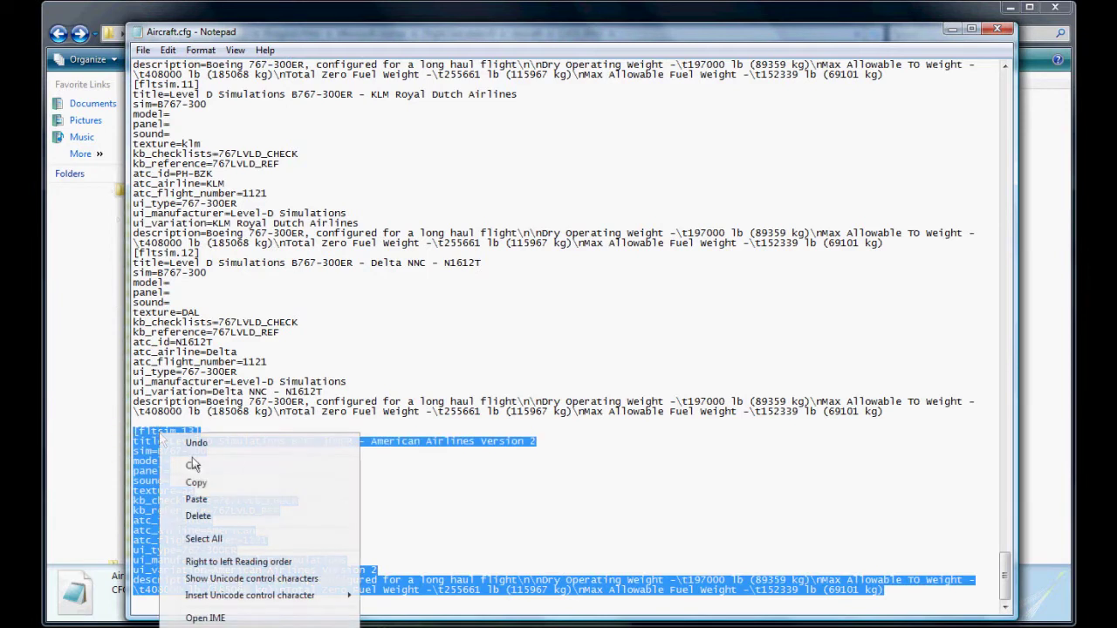
click(196, 482)
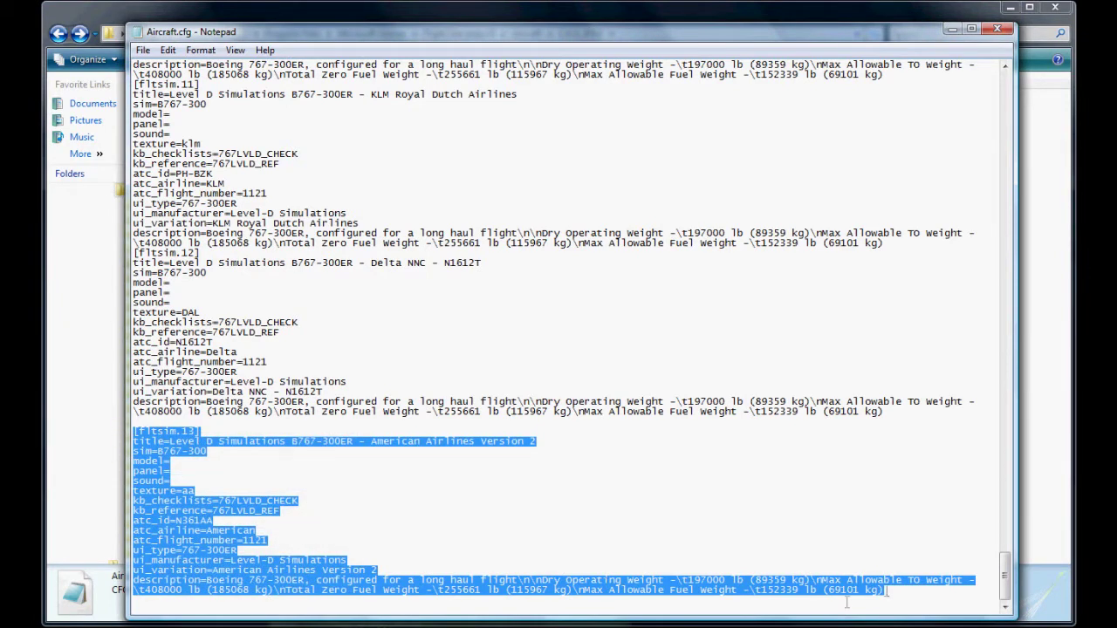
key(ctrl+End)
key(ctrl+v)
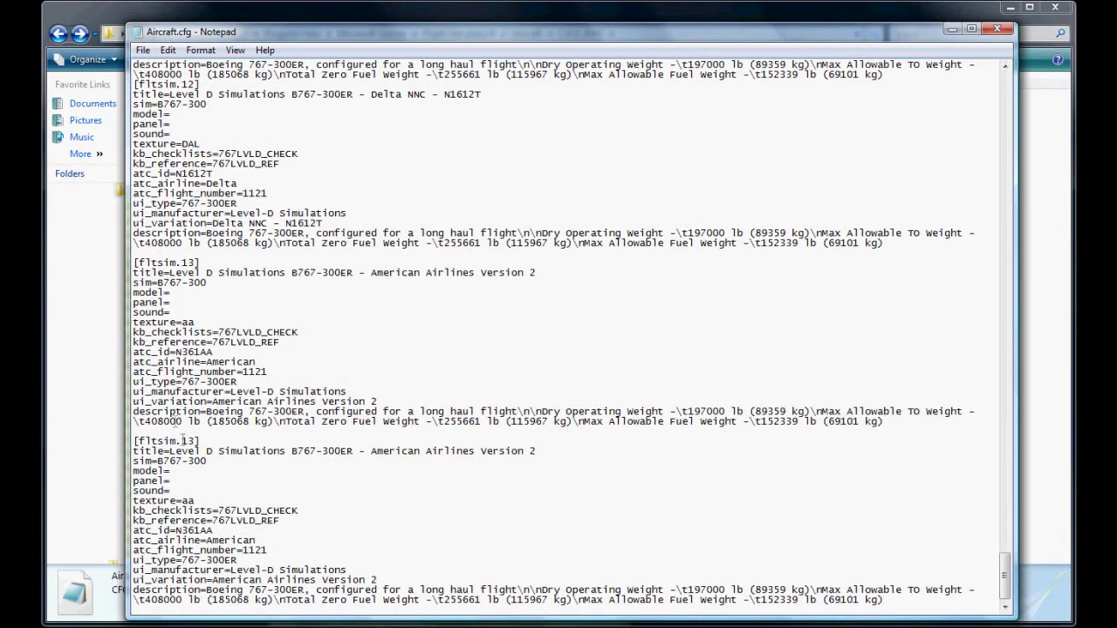
drag(199, 441, 186, 441)
text(4]4)
click(291, 452)
Step: Rename the new entry's title to KLM Gary and set its texture to KLMGARY
drag(370, 451, 536, 452)
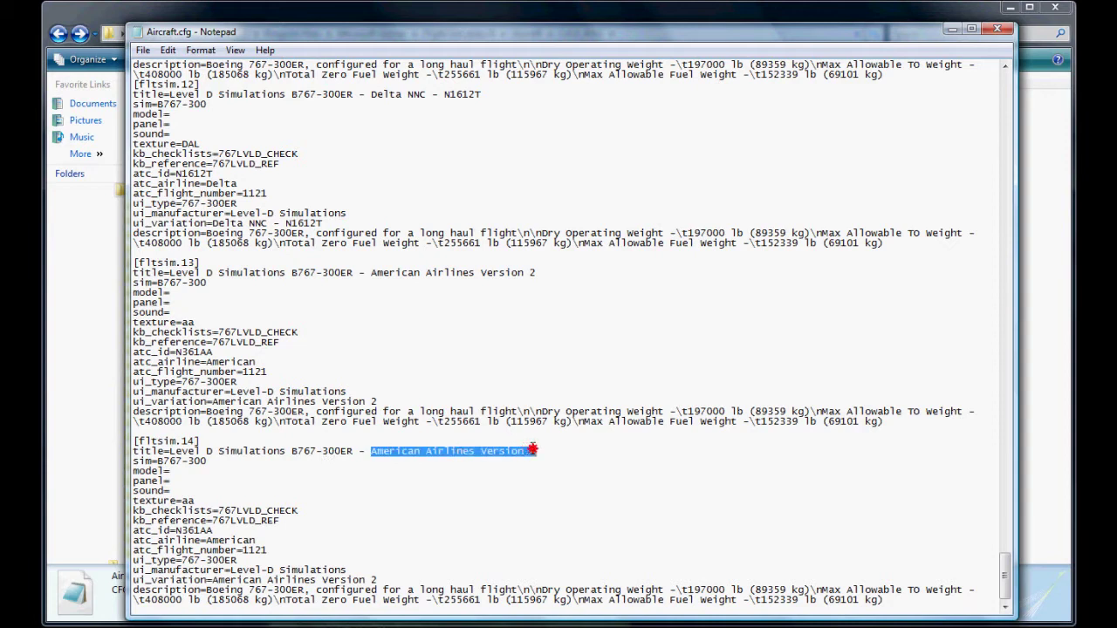
text(KLM Gary)
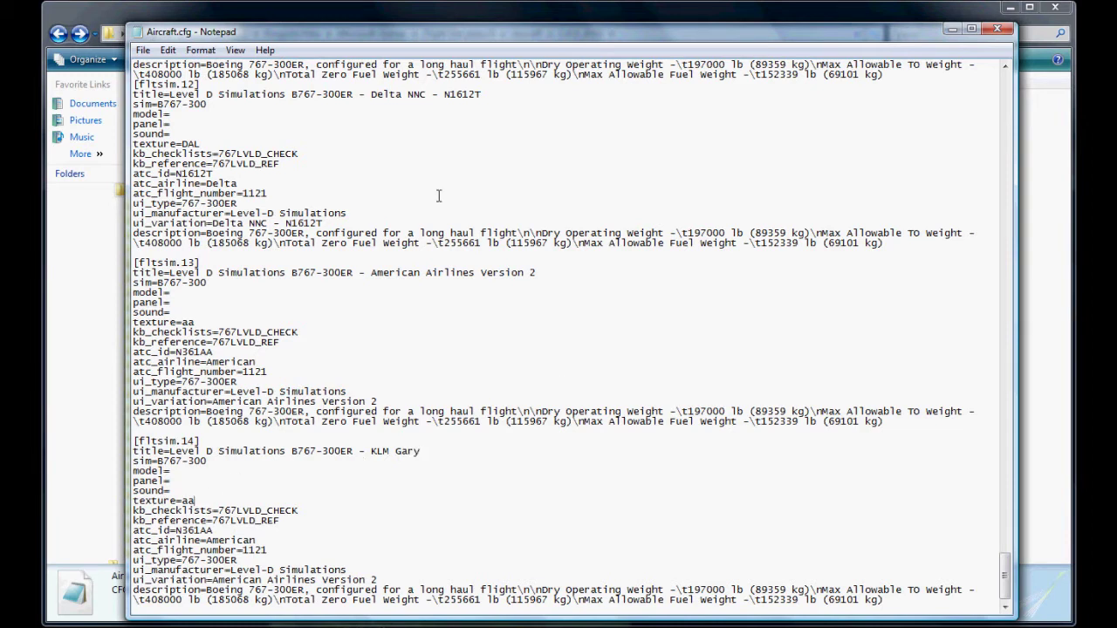
key(BackSpace)
key(BackSpace)
drag(569, 37, 771, 26)
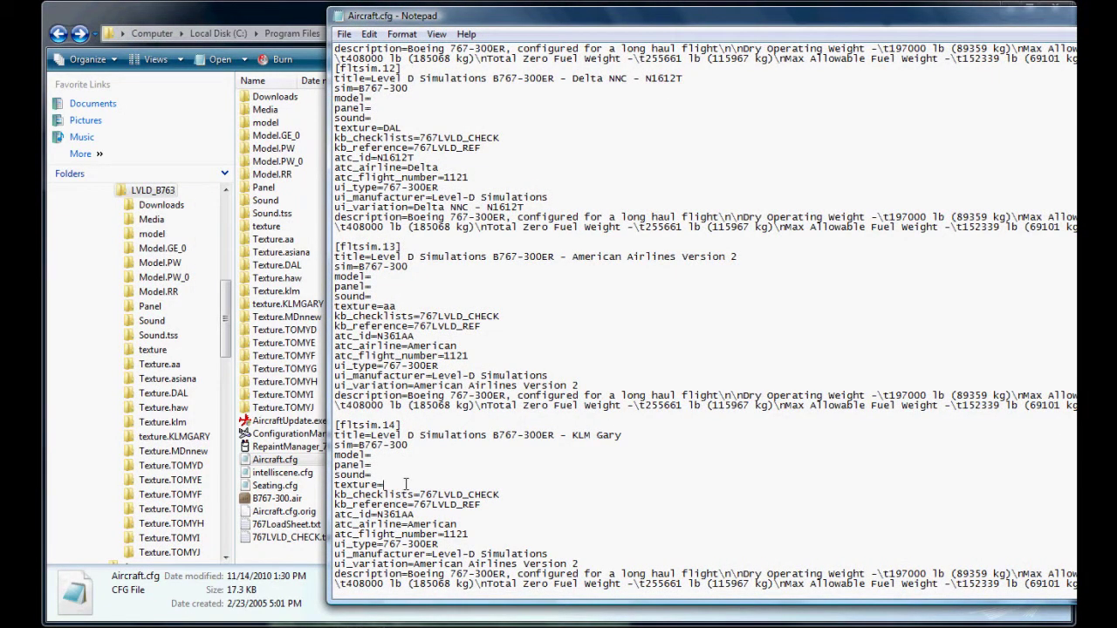
text(KLMGARY)
Step: Set atc_id to PH-BZI, atc_airline to KLM and ui_variation to KLM Gary
drag(415, 515, 382, 516)
text(PH-BZI)
drag(458, 523, 408, 525)
text(K)
drag(413, 565, 579, 565)
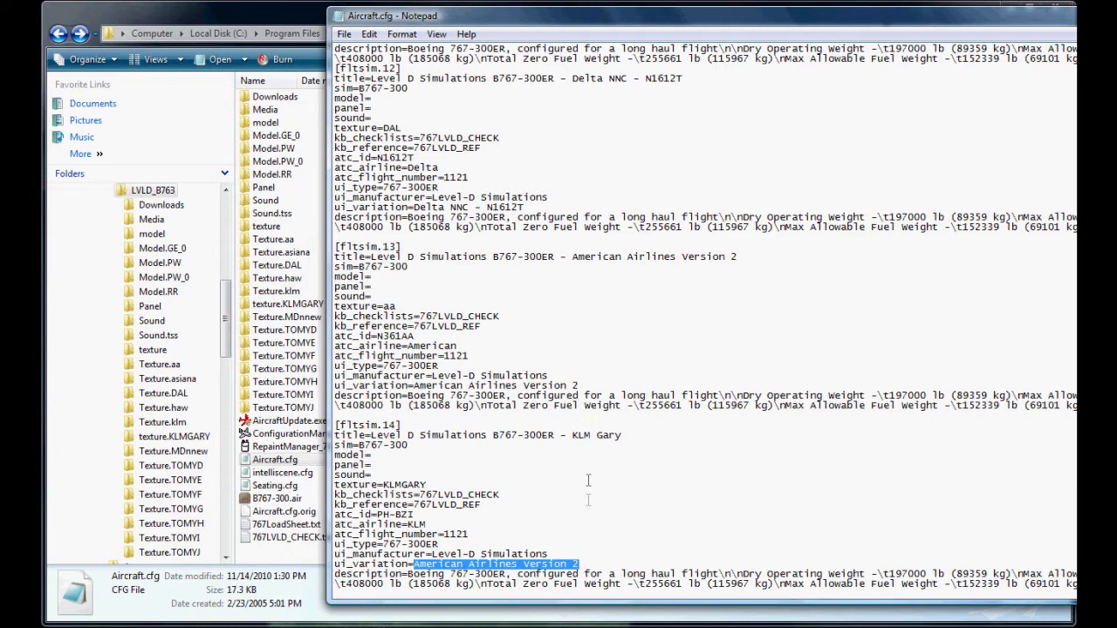
text(KLM Gary)
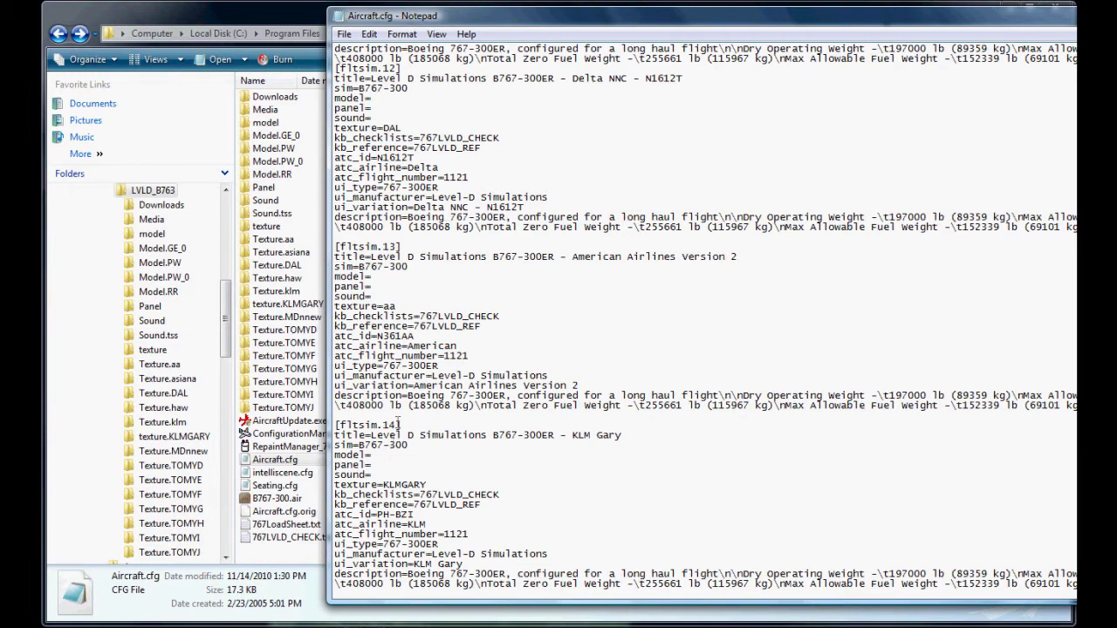
drag(409, 445, 340, 455)
Step: Save the edited Aircraft.cfg and close Notepad
click(616, 489)
click(344, 33)
click(367, 87)
double_click(979, 26)
click(975, 9)
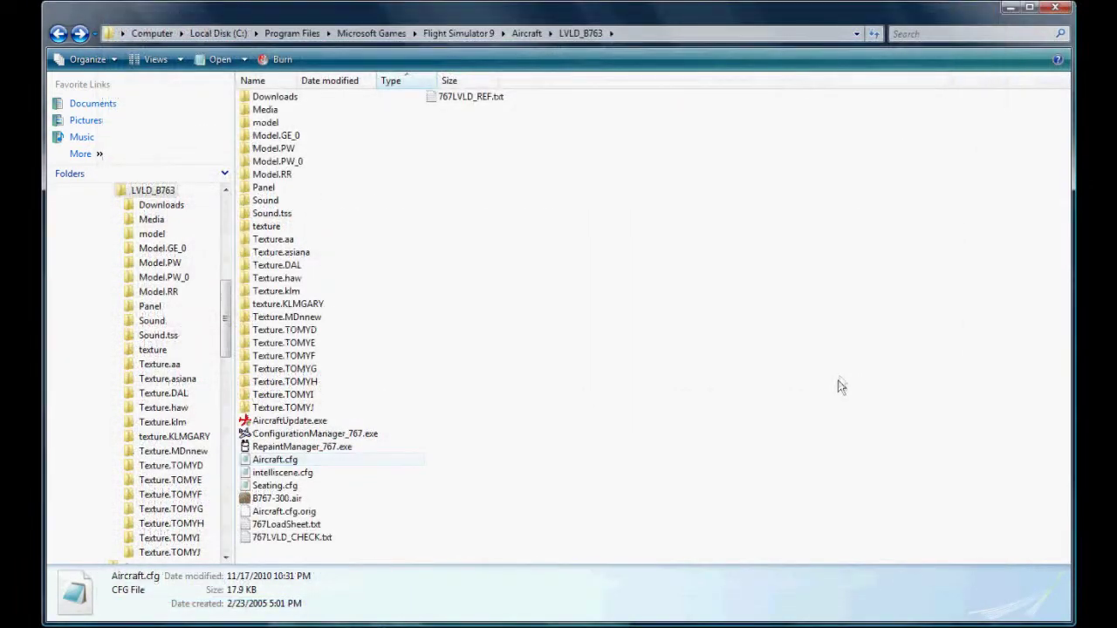
Step: Launch Flight Simulator 2004 from the Start menu
click(814, 377)
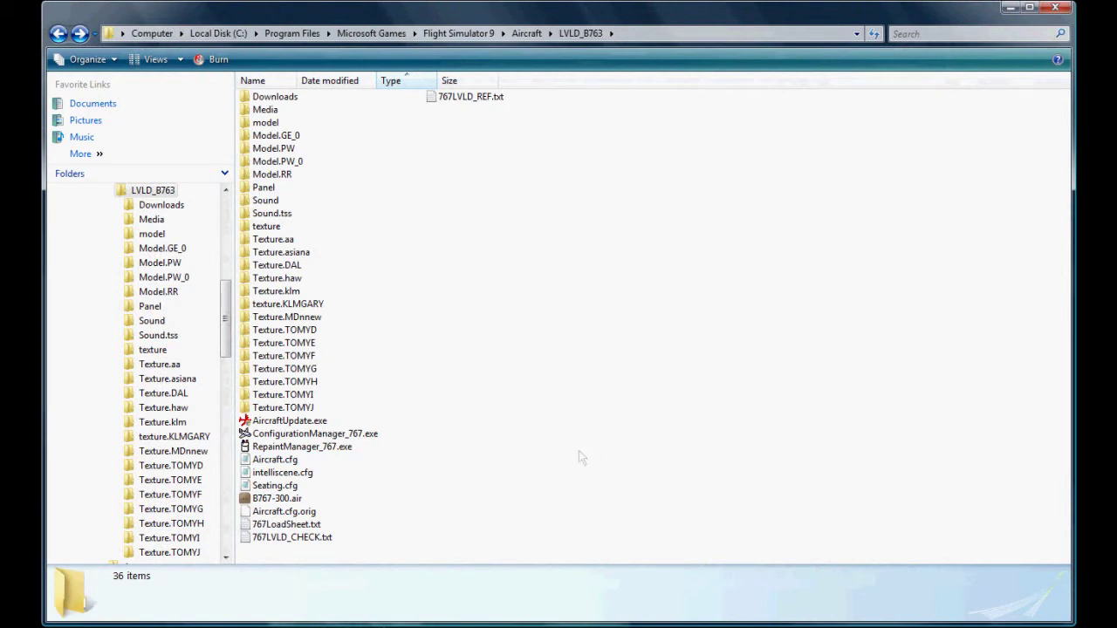
key(super)
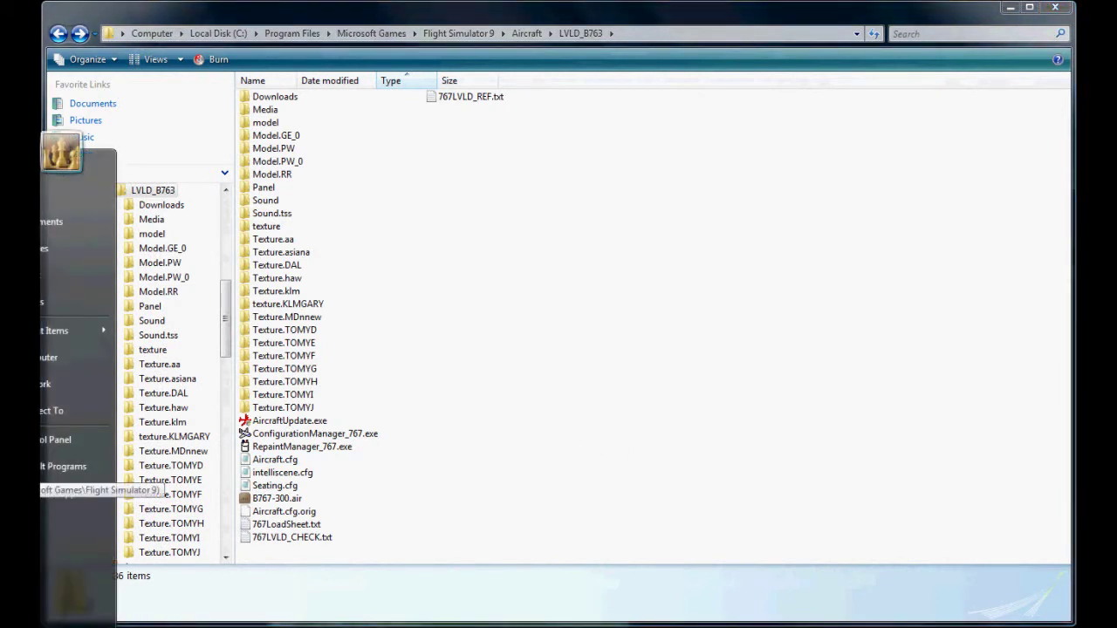
key(Escape)
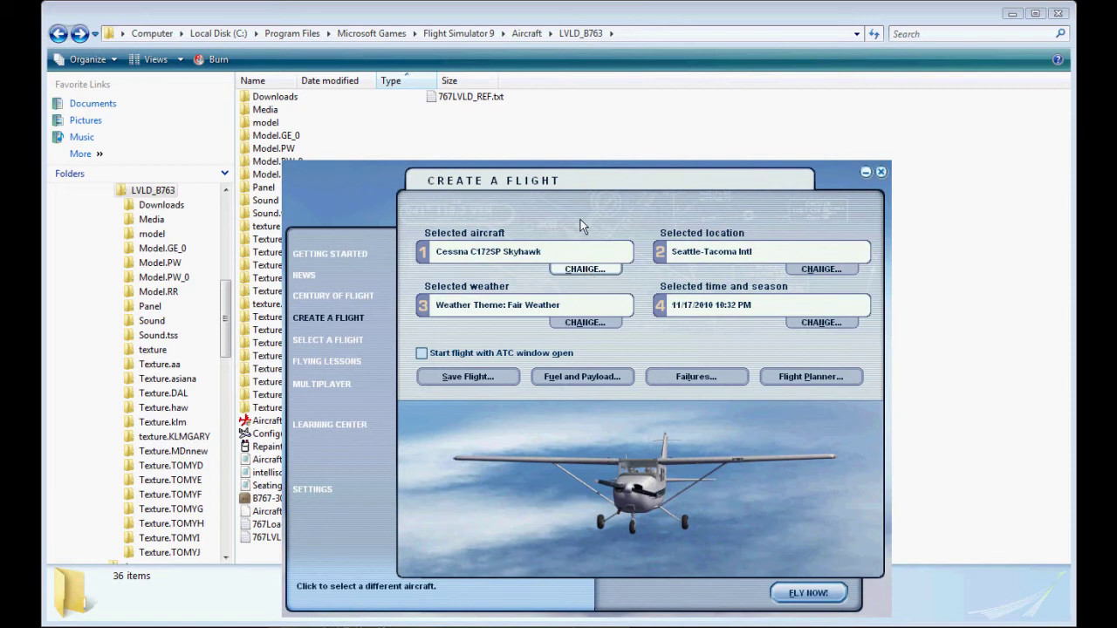
Step: Choose the Level-D Simulations 767-300ER in the KLM Gary variation as the aircraft
click(585, 269)
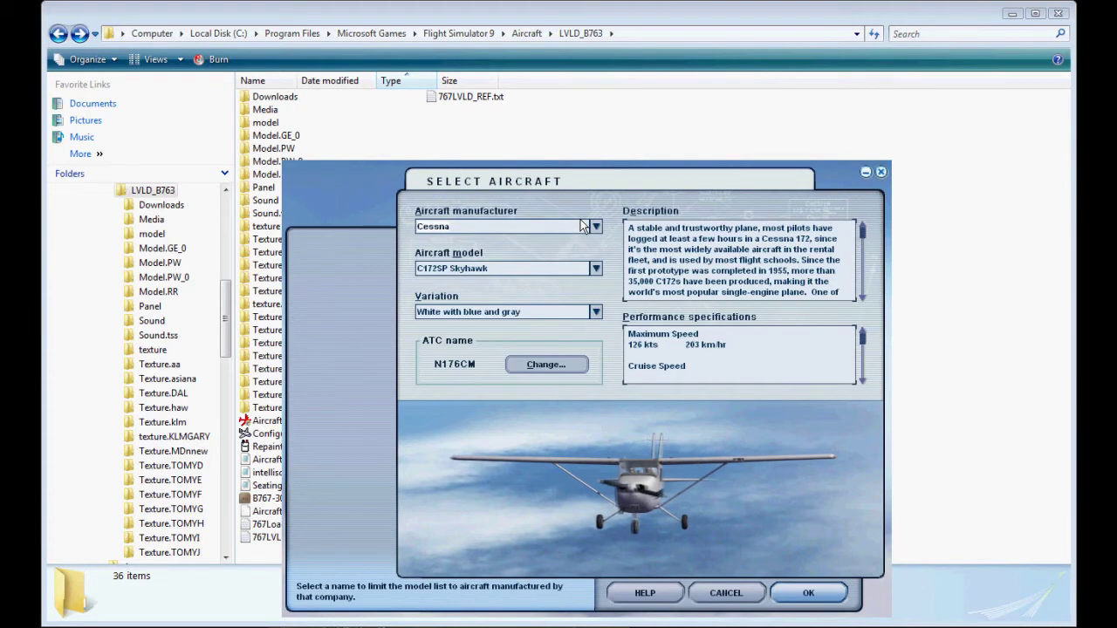
click(585, 227)
scroll(563, 279, down, 3)
scroll(556, 302, down, 2)
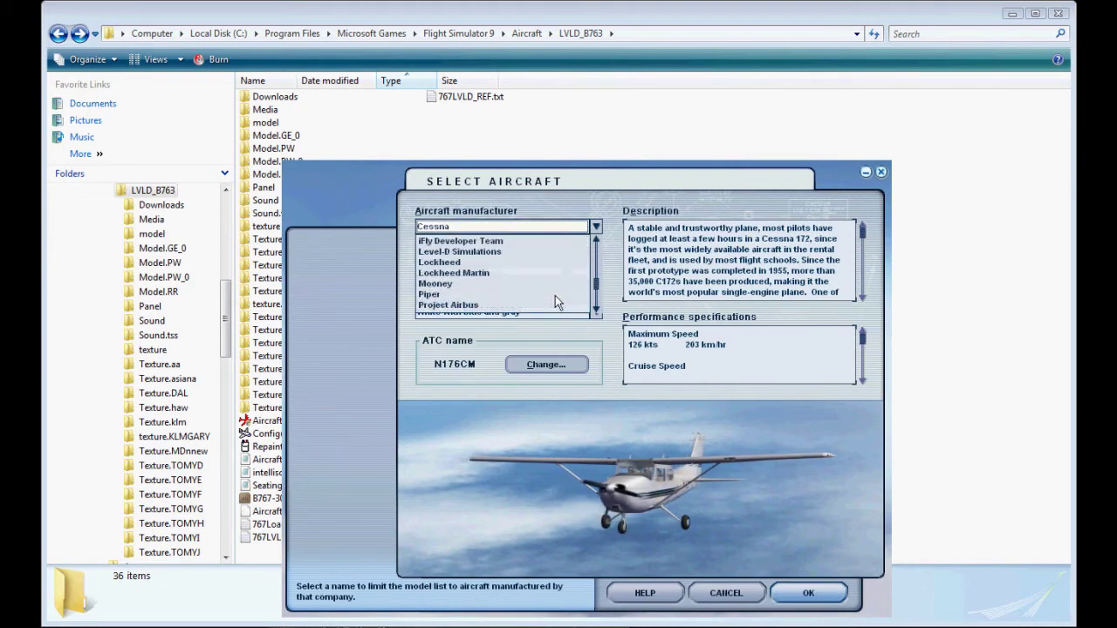
click(503, 255)
click(502, 270)
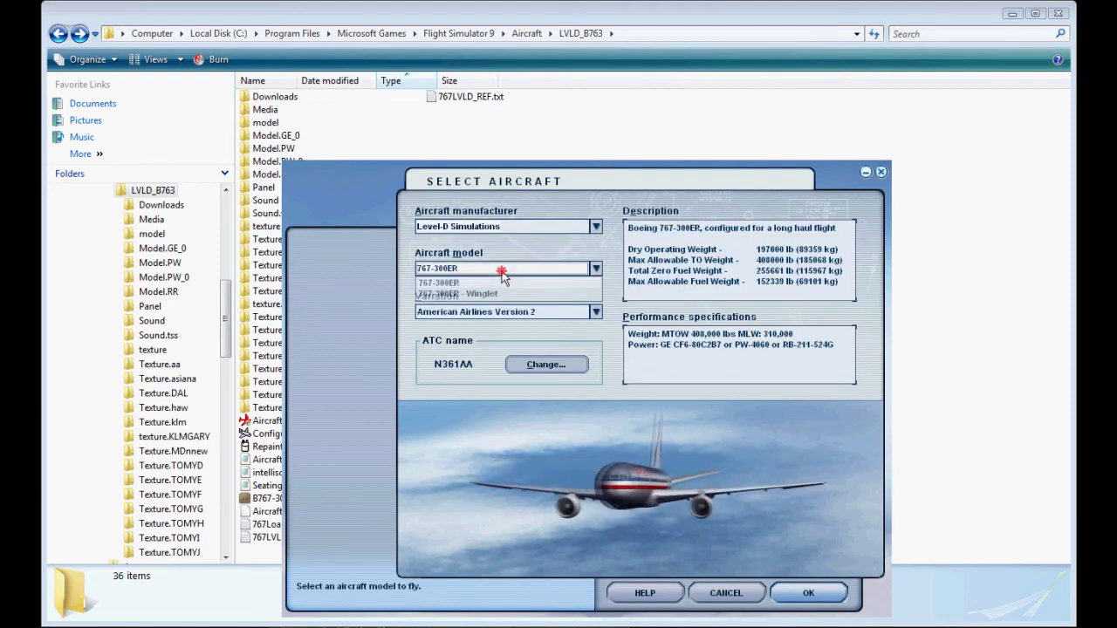
click(502, 272)
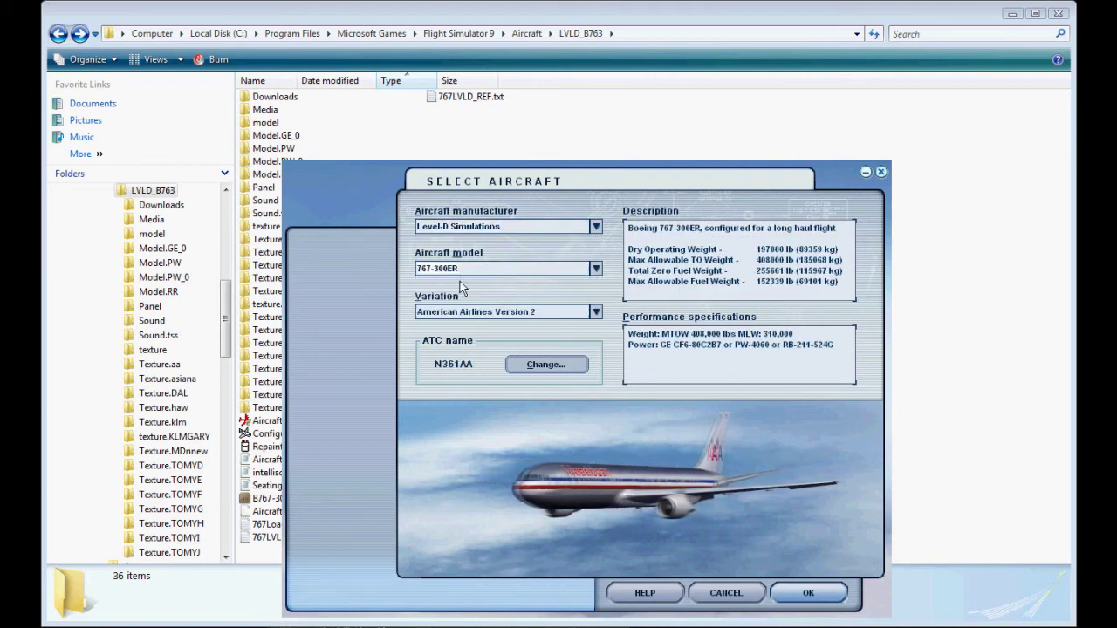
click(538, 316)
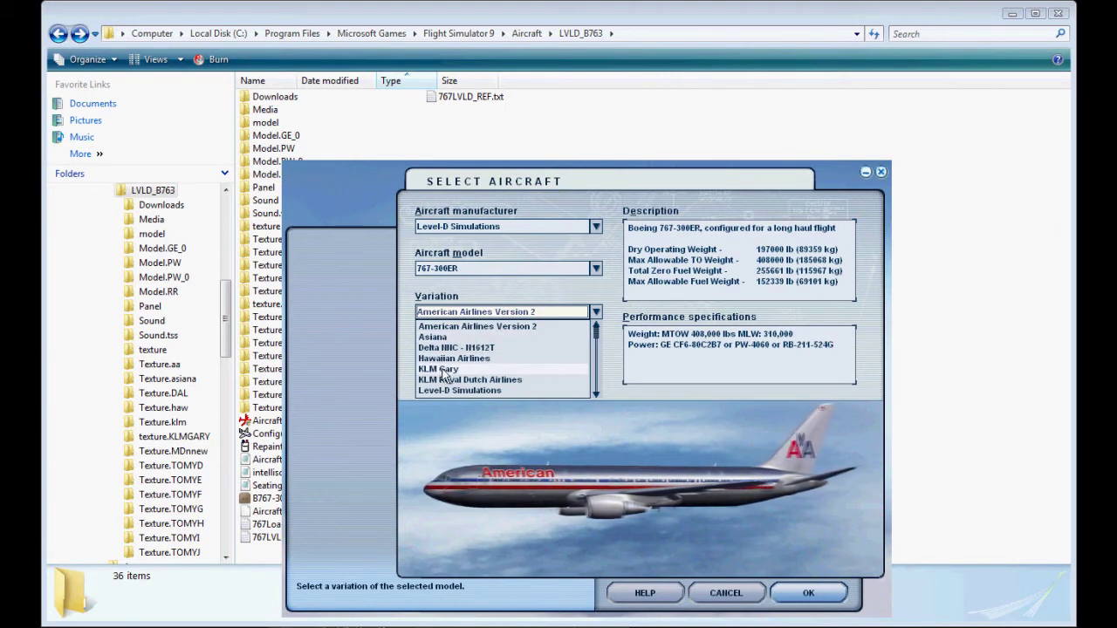
click(475, 371)
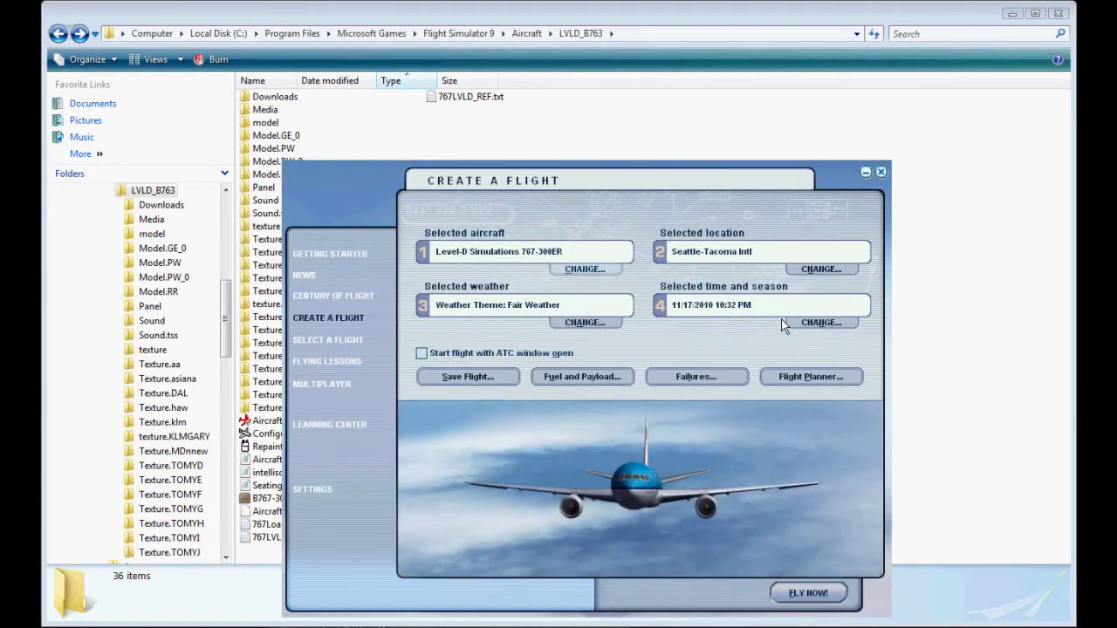
Step: Set the departure airport to OOMS (Seeb Intl) and start the flight
click(799, 270)
click(669, 239)
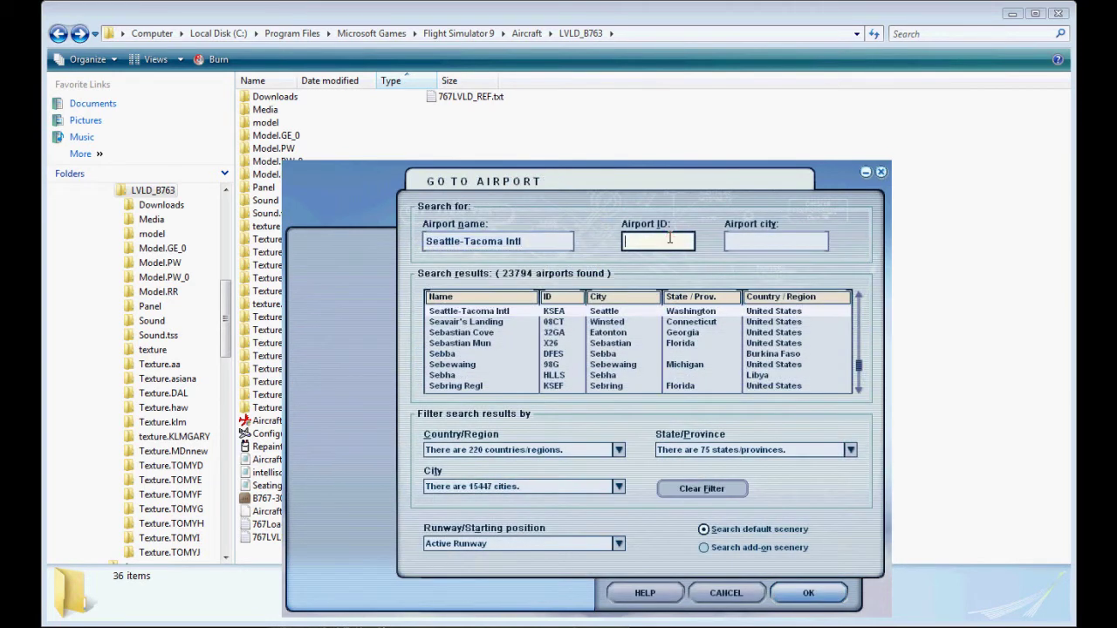
text(OOMS)
key(Return)
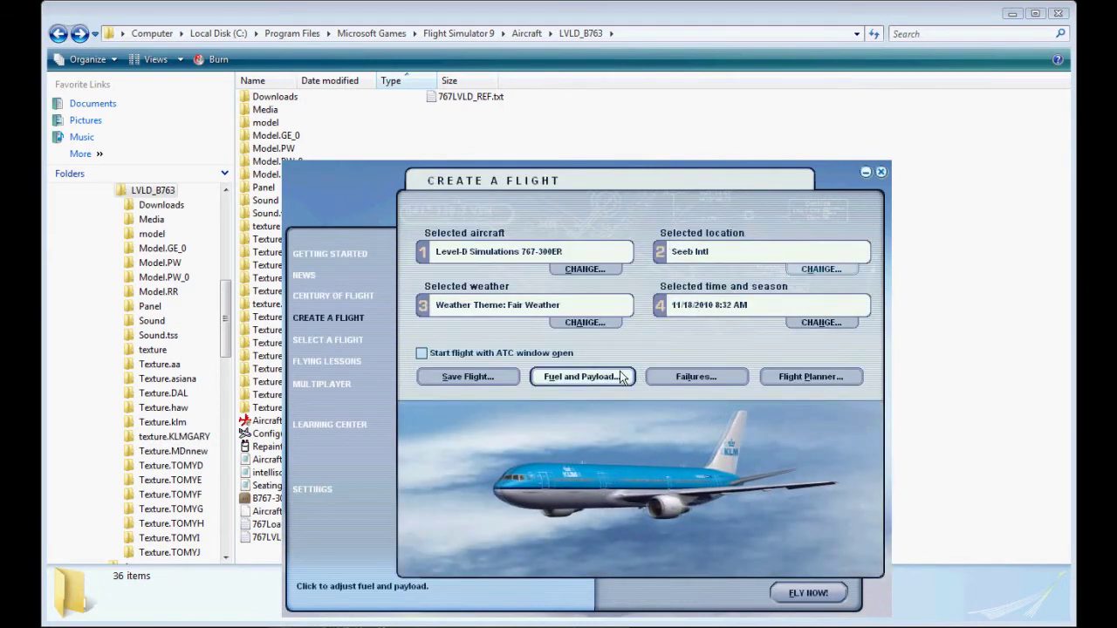
click(807, 594)
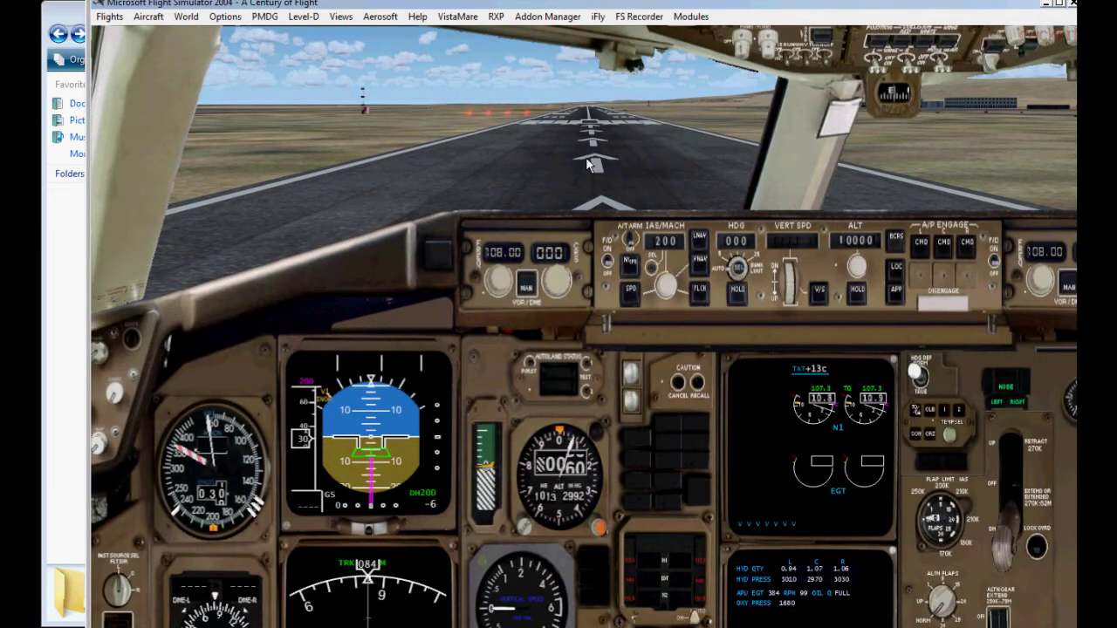
Step: Show the KLM 767 in spot view from several zoomed, orbited angles, then close the simulator
key(s)
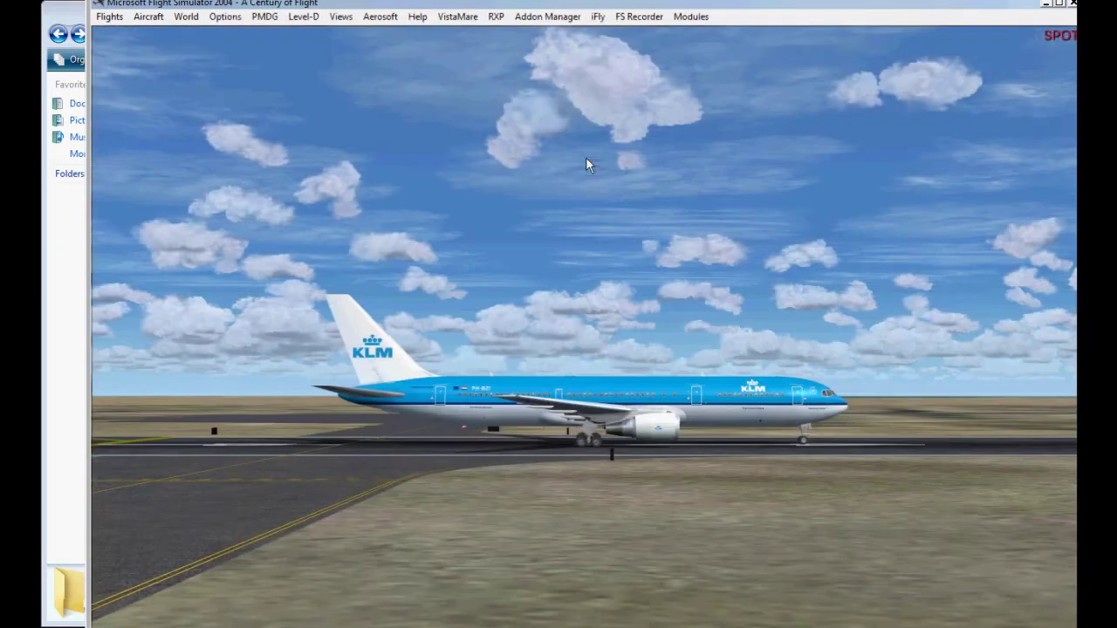
key(equal)
key(equal)
key(equal)
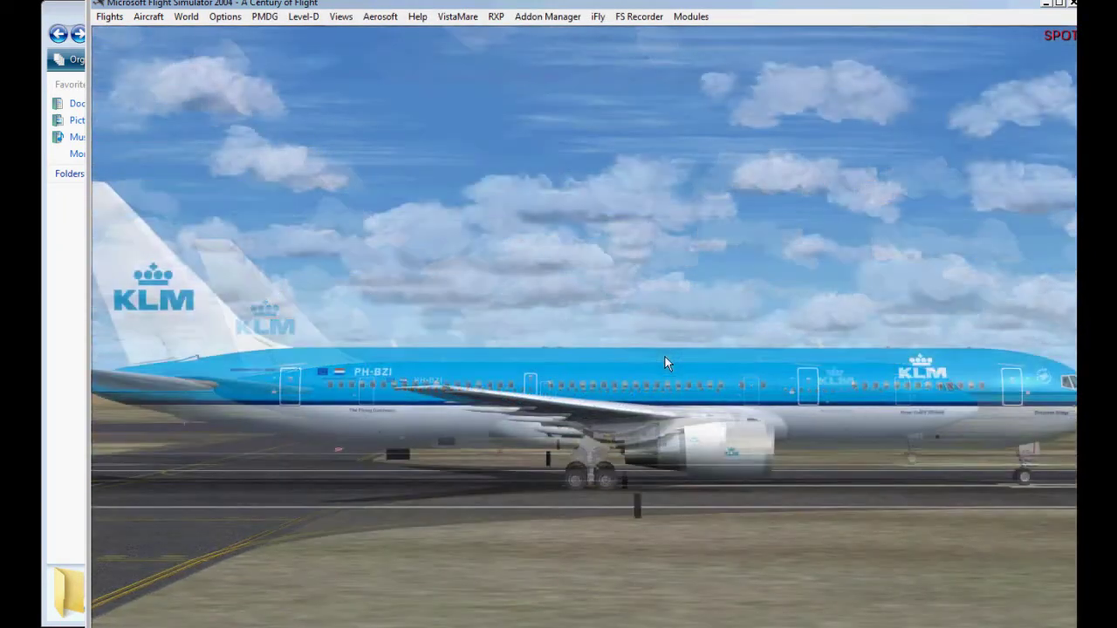
key(shift+KP_8)
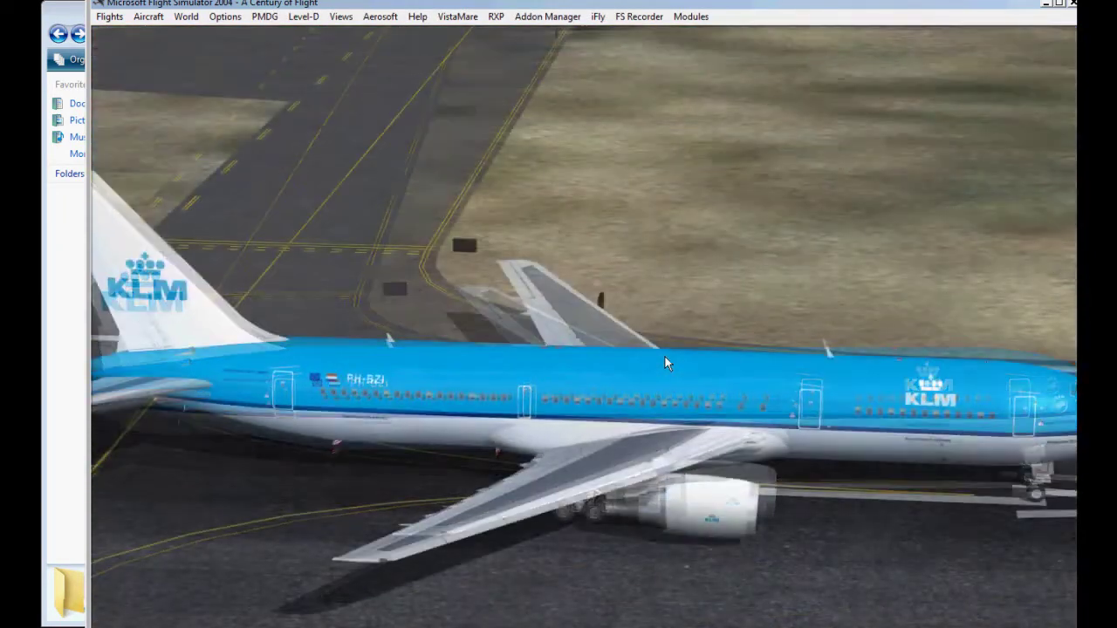
key(shift+KP_6)
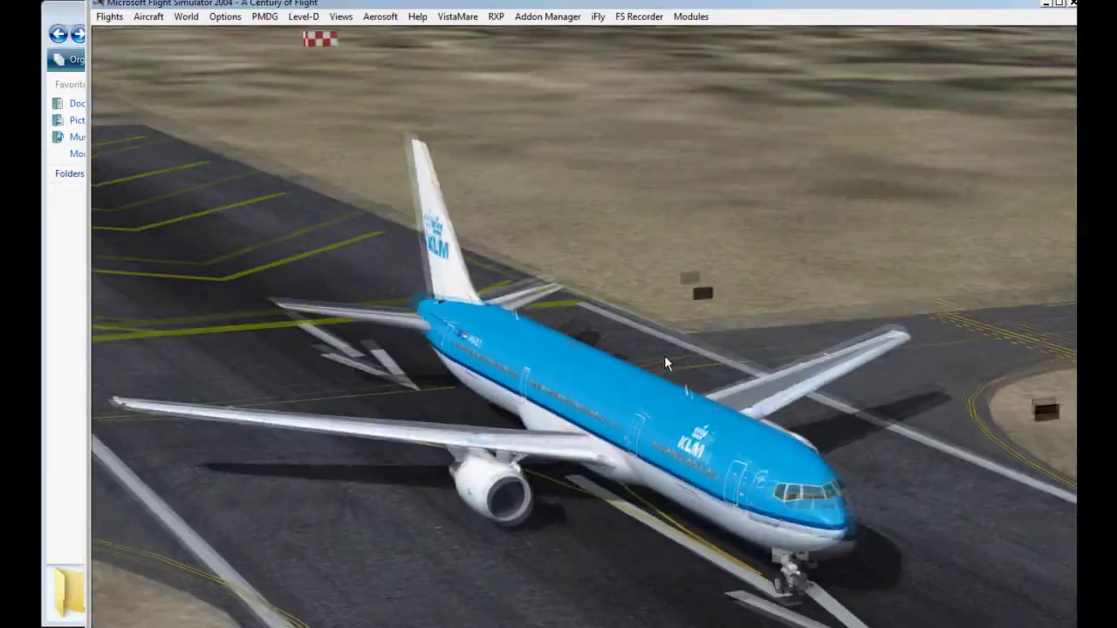
key(shift+KP_6)
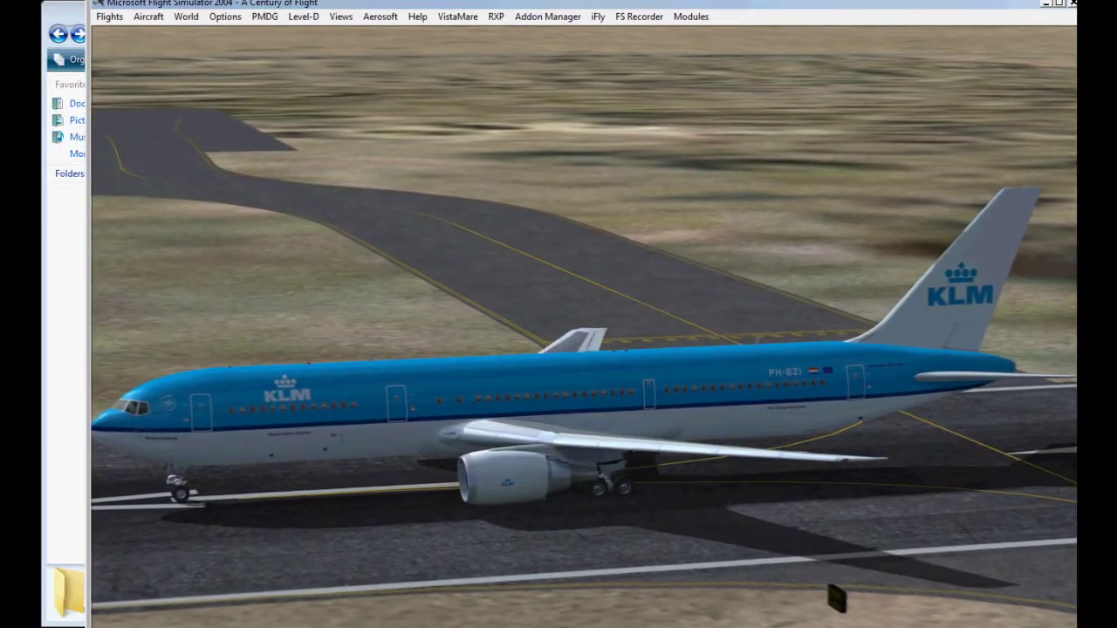
key(shift+KP_6)
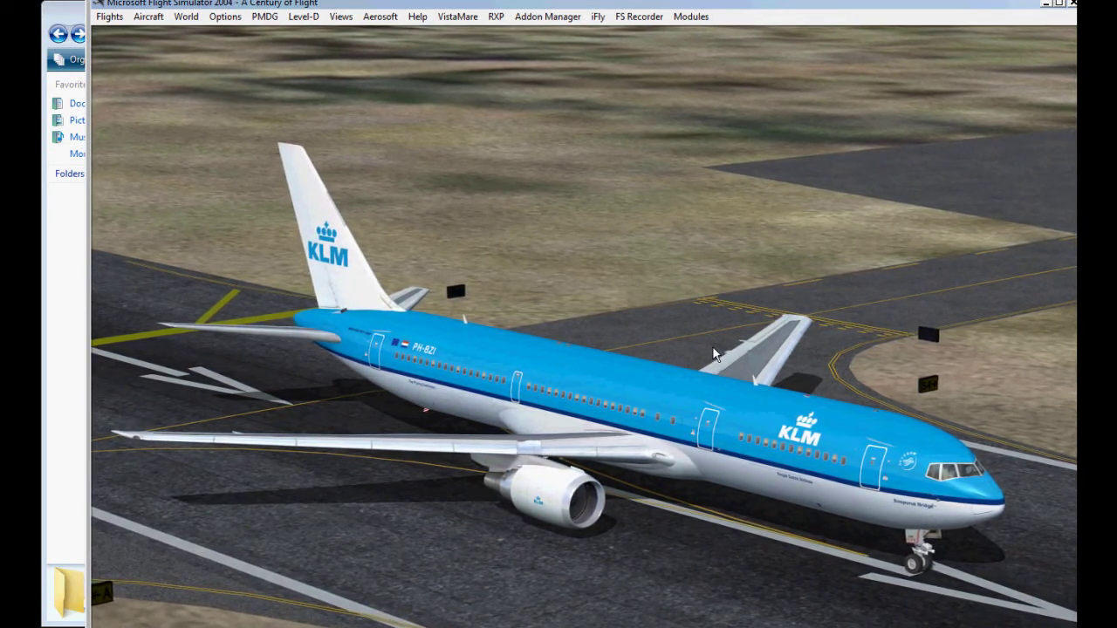
click(1073, 4)
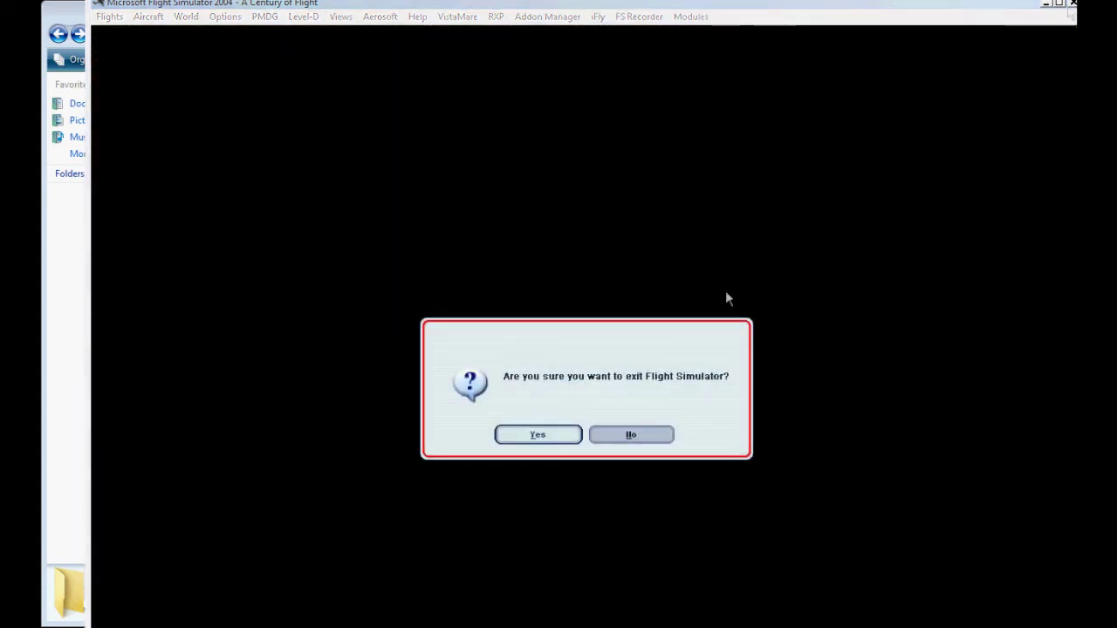